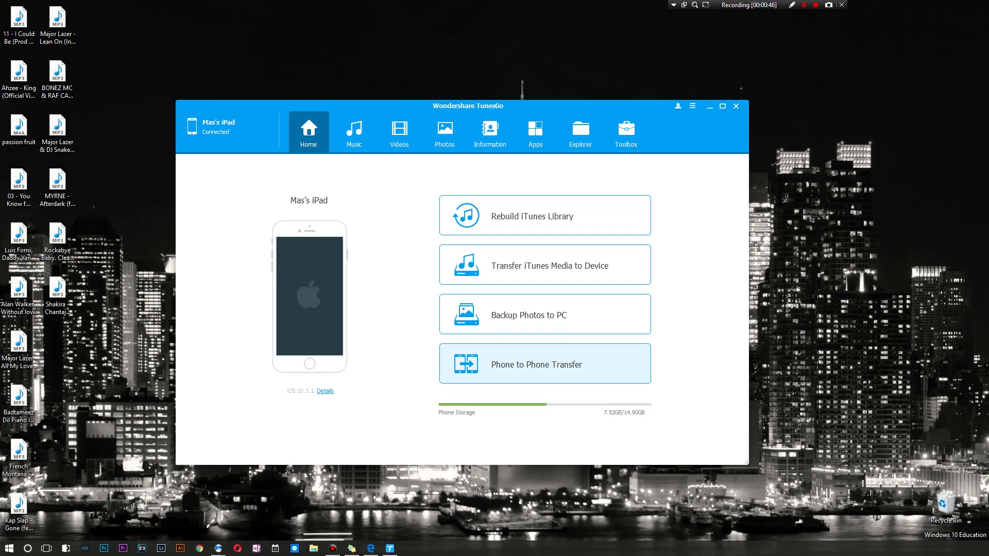
Browse the iPad's Music library, including its Podcasts and iTunes U lists.
left_click(354, 131)
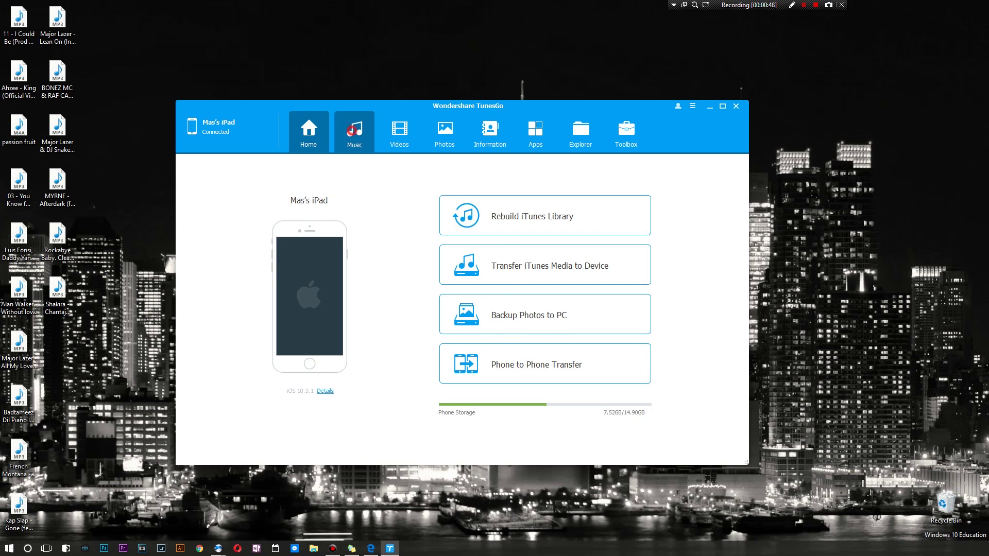
left_click(242, 204)
left_click(247, 184)
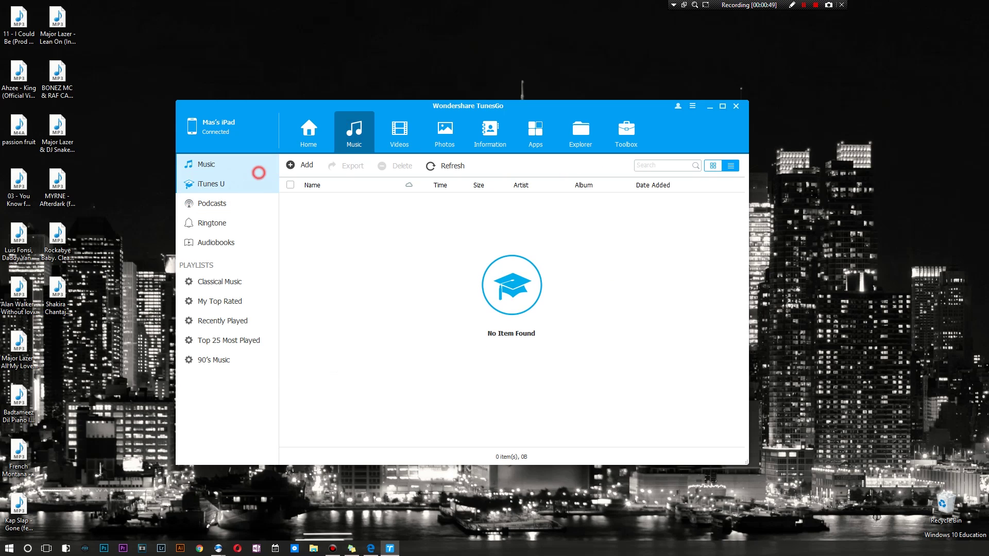
left_click(258, 165)
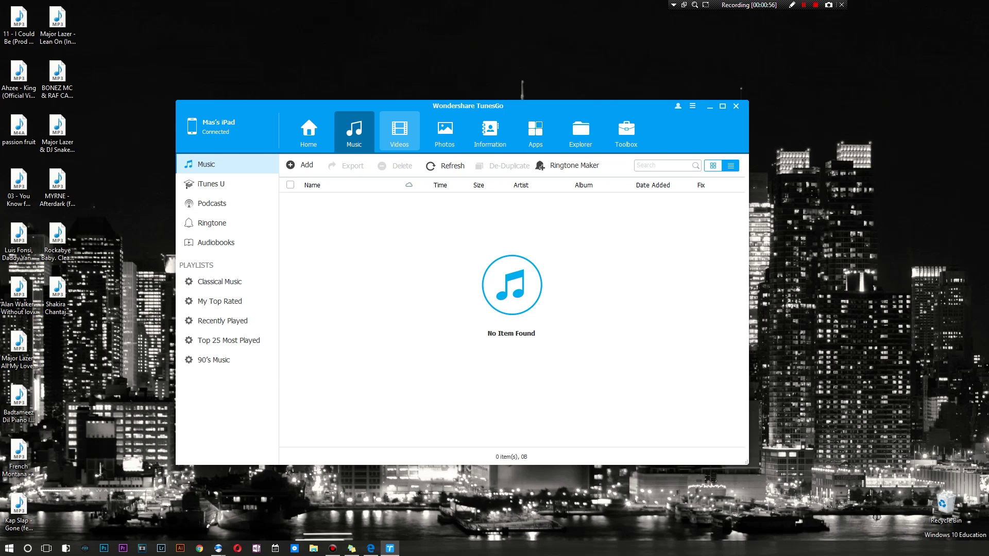
Look through the iPad's Videos, Photos and Information pages.
left_click(400, 132)
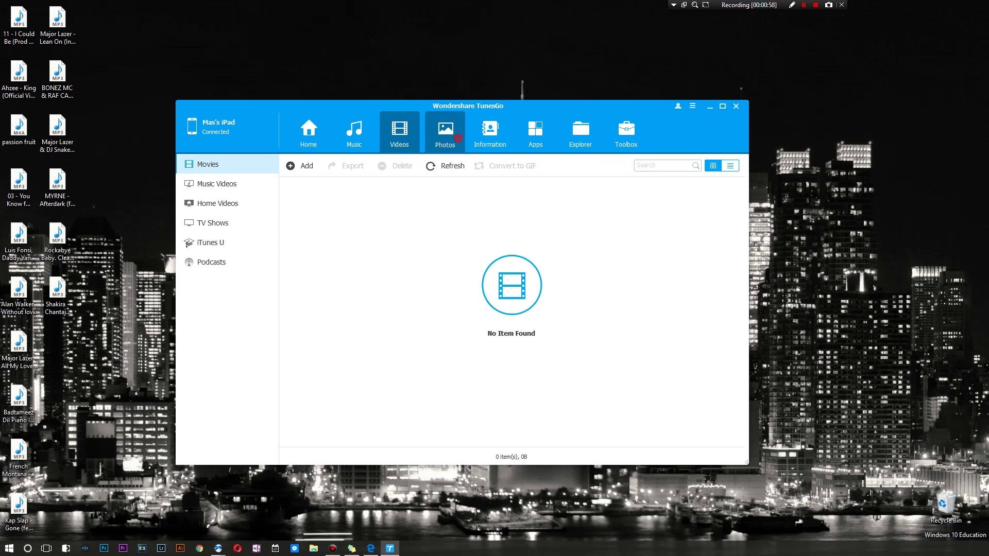
left_click(444, 132)
left_click(490, 132)
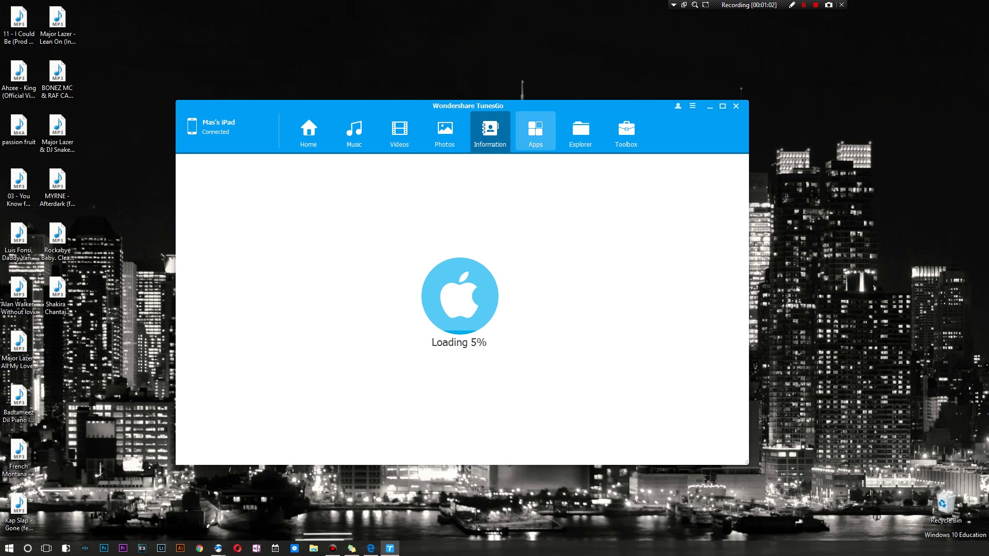
Tick the Chrome app in the Apps list, then move to the Explorer view.
left_click(535, 131)
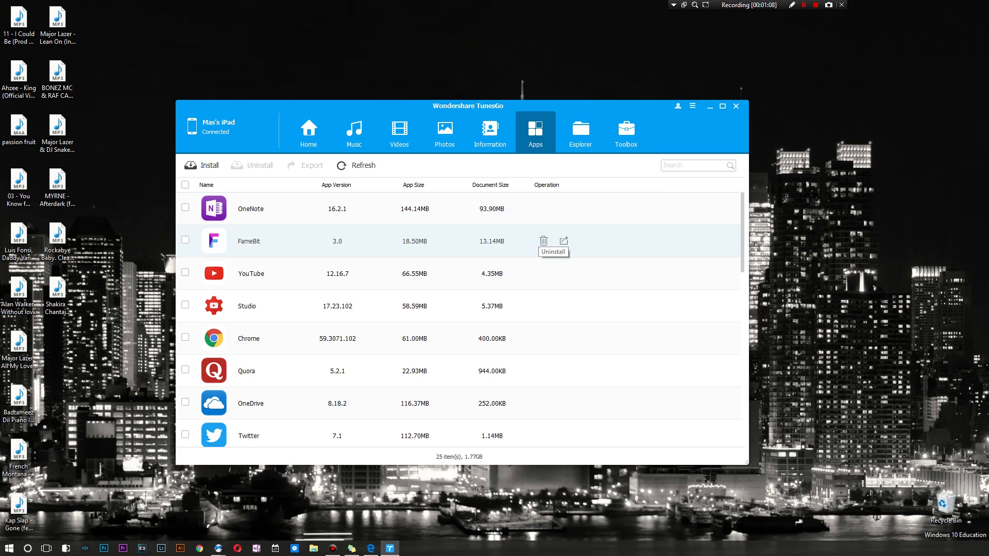
scroll(544, 305, "down", 4)
scroll(544, 339, "up", 3)
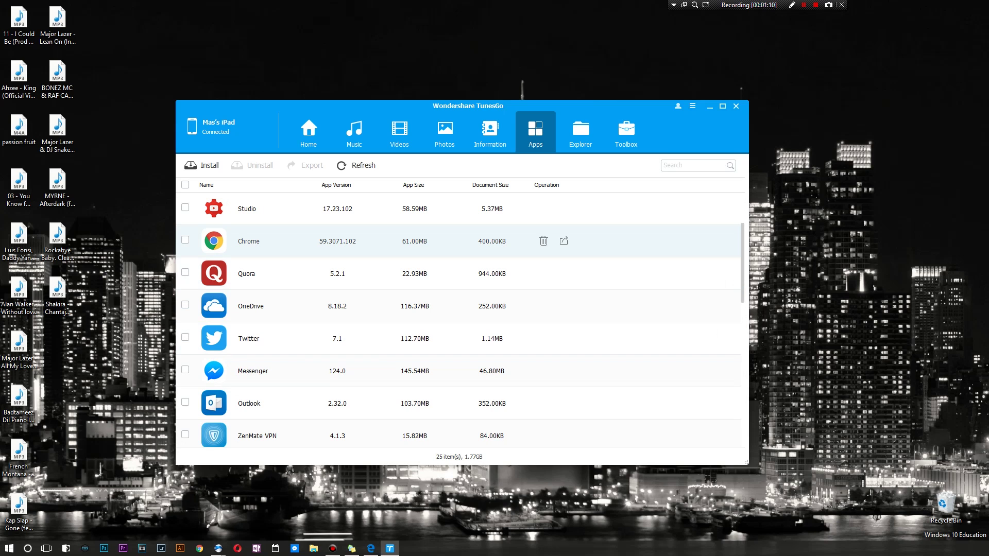
left_click(464, 248)
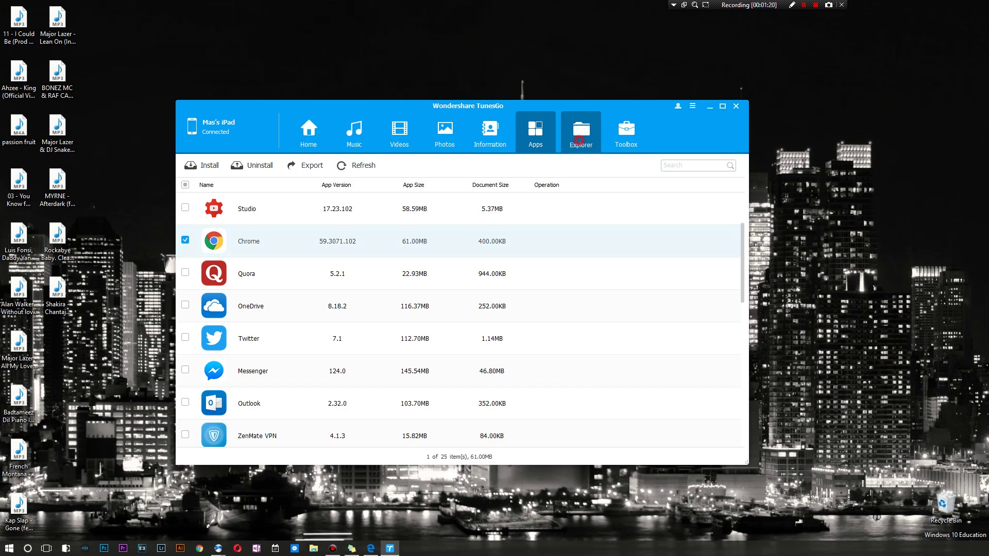
left_click(580, 131)
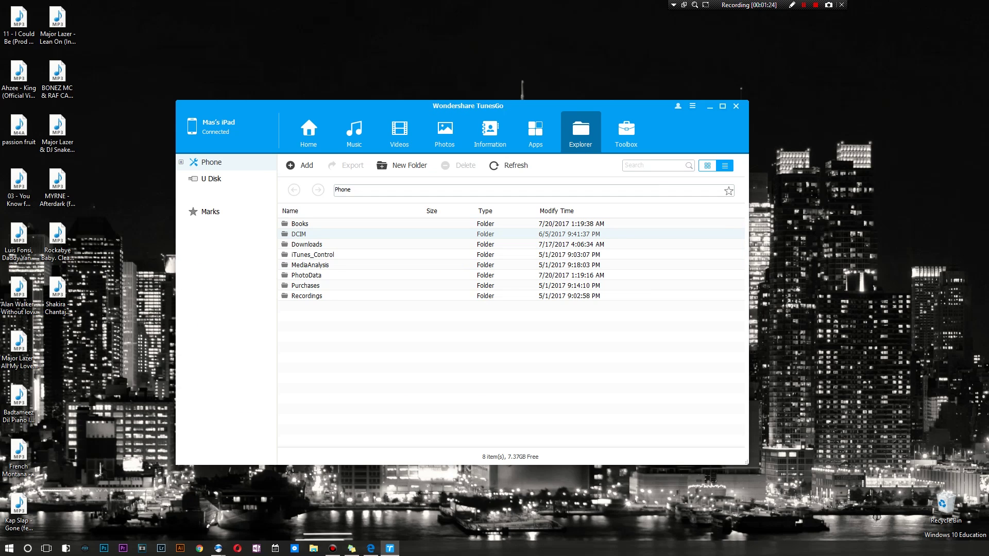
Inspect the Recordings and PhotoData folders, returning to the Phone root after each.
double_click(338, 296)
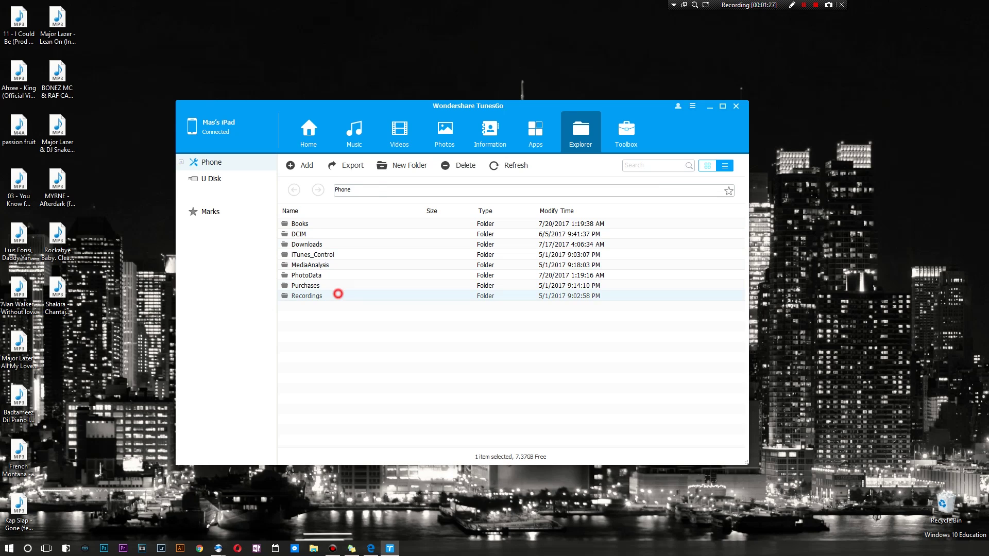
left_click(293, 190)
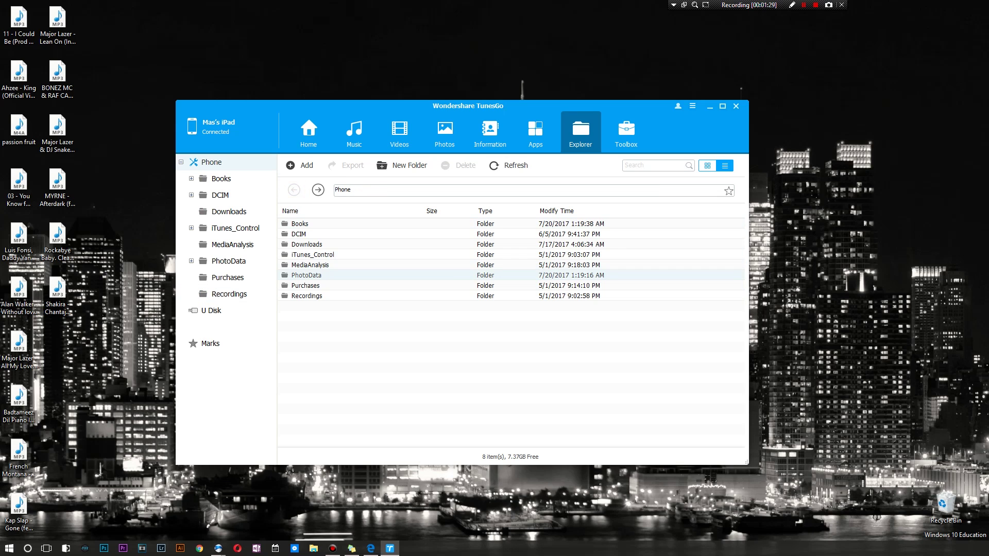
left_click(329, 274)
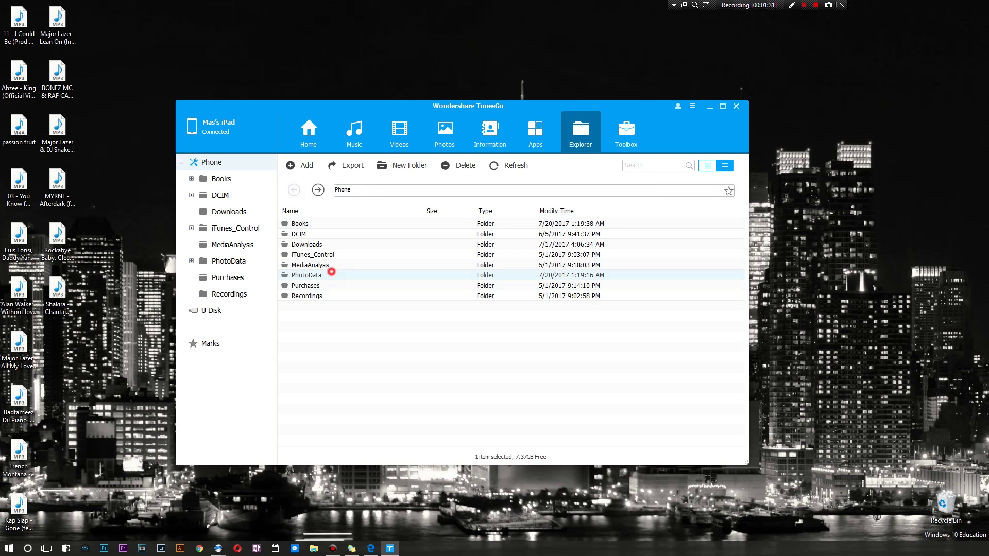
double_click(329, 274)
scroll(330, 275, "down", 1)
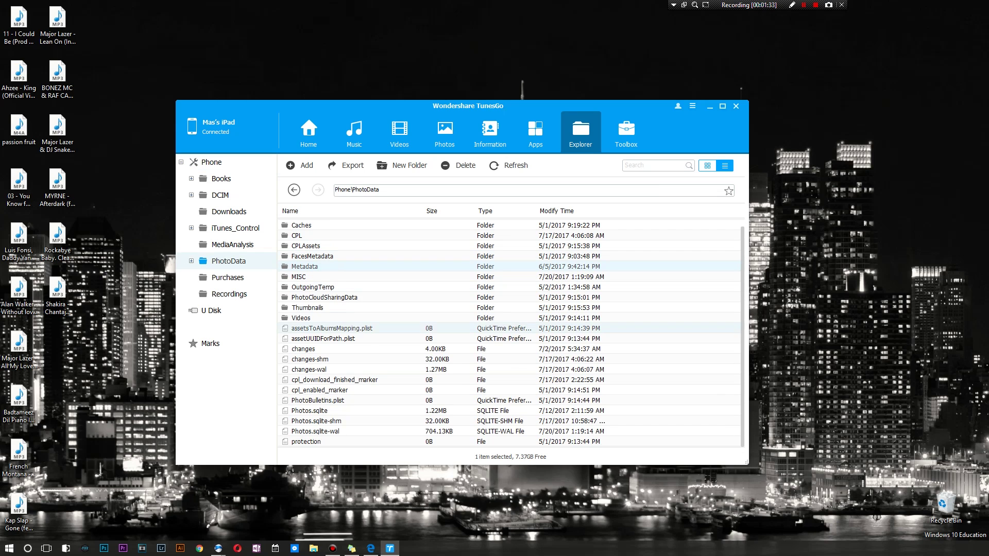
scroll(329, 275, "up", 1)
scroll(330, 275, "down", 1)
scroll(329, 275, "up", 1)
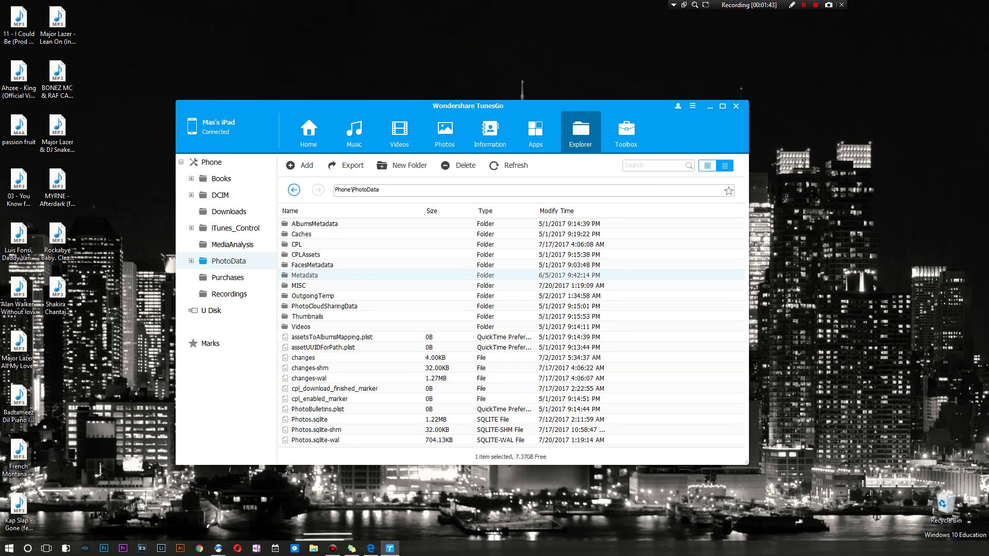
left_click(294, 190)
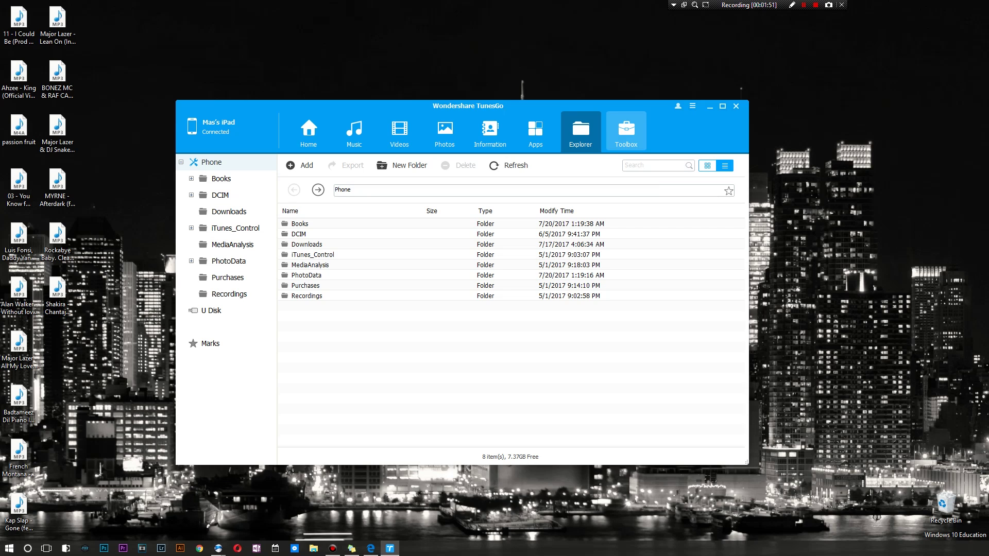
Show the Toolbox page with its transfer, backup, GIF, iOS repair and ringtone tools.
left_click(625, 131)
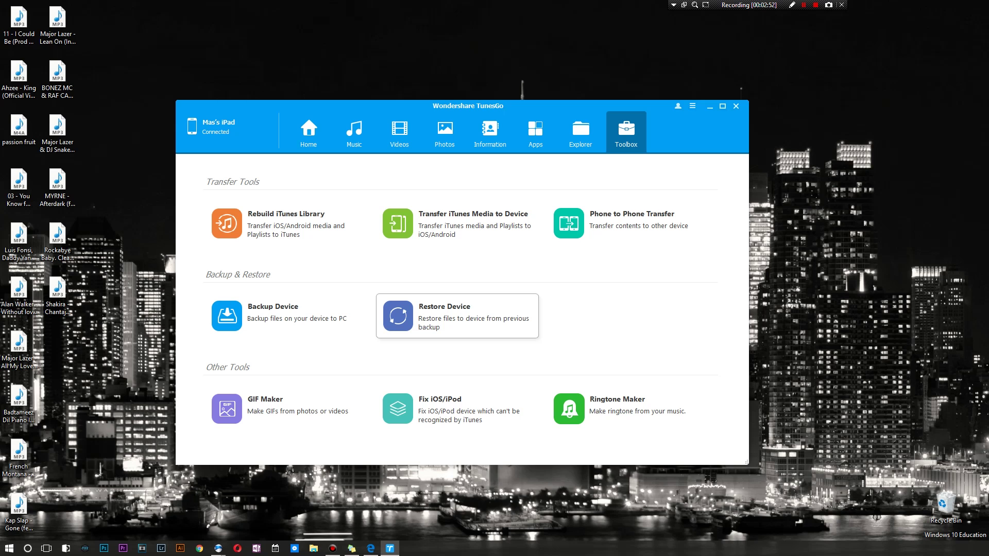
left_click(597, 394)
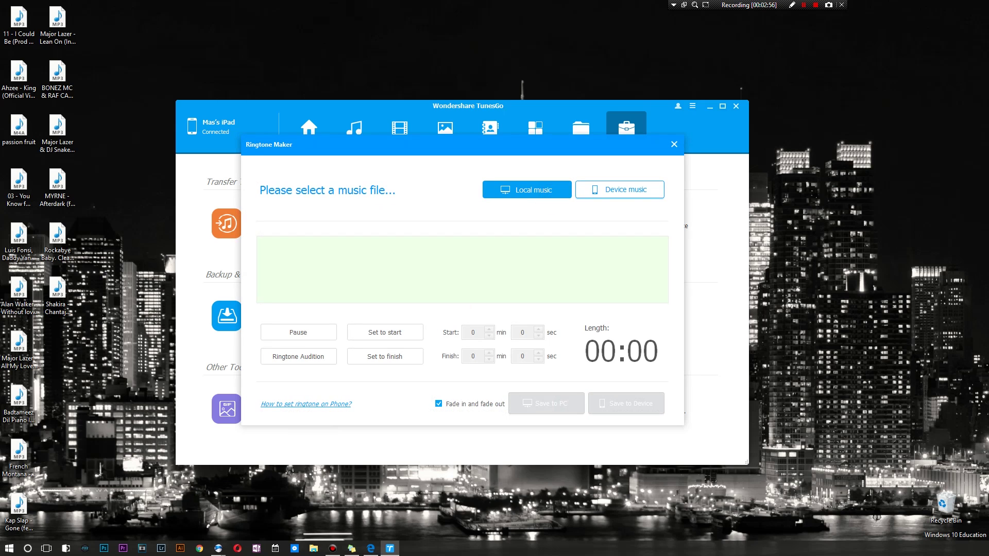
left_click(526, 189)
scroll(489, 276, "down", 10)
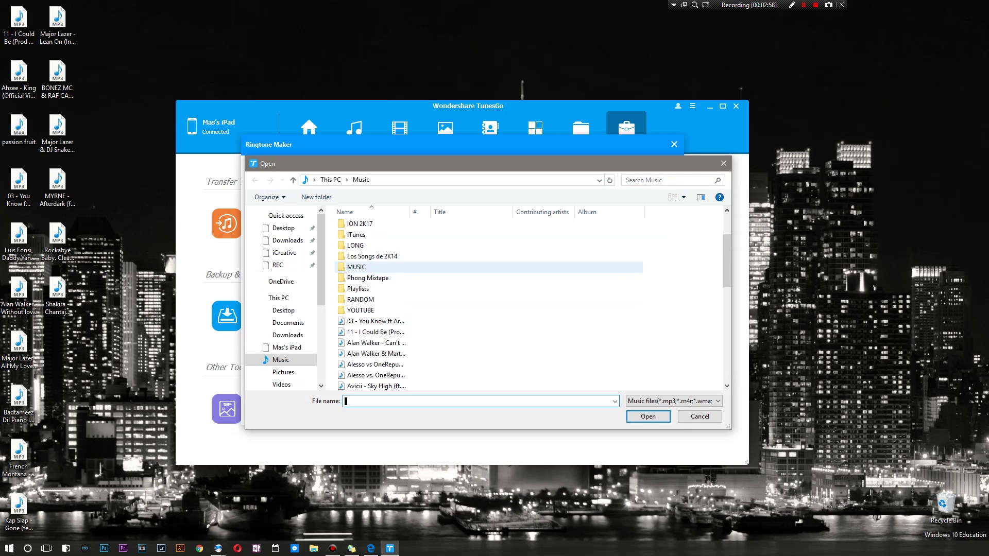
left_click(390, 279)
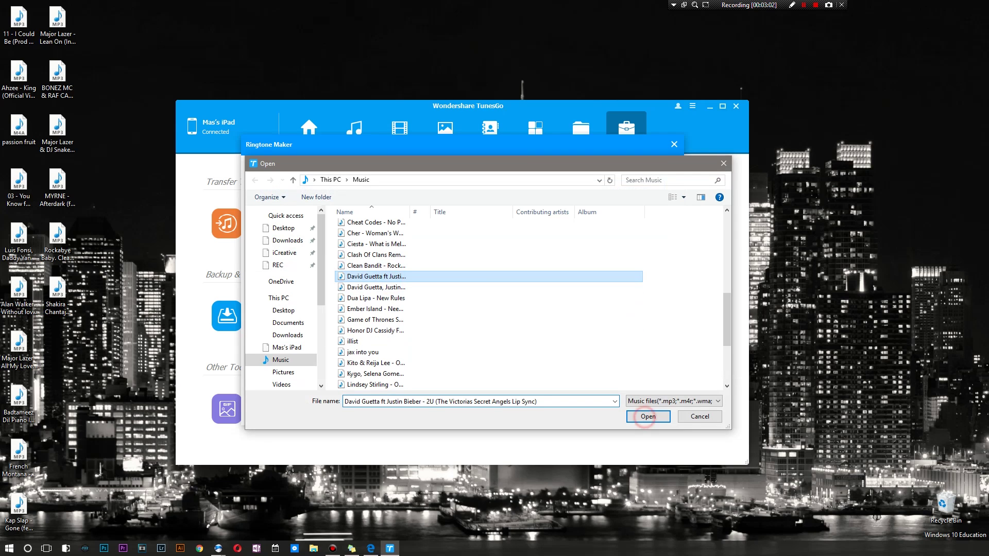
left_click(803, 5)
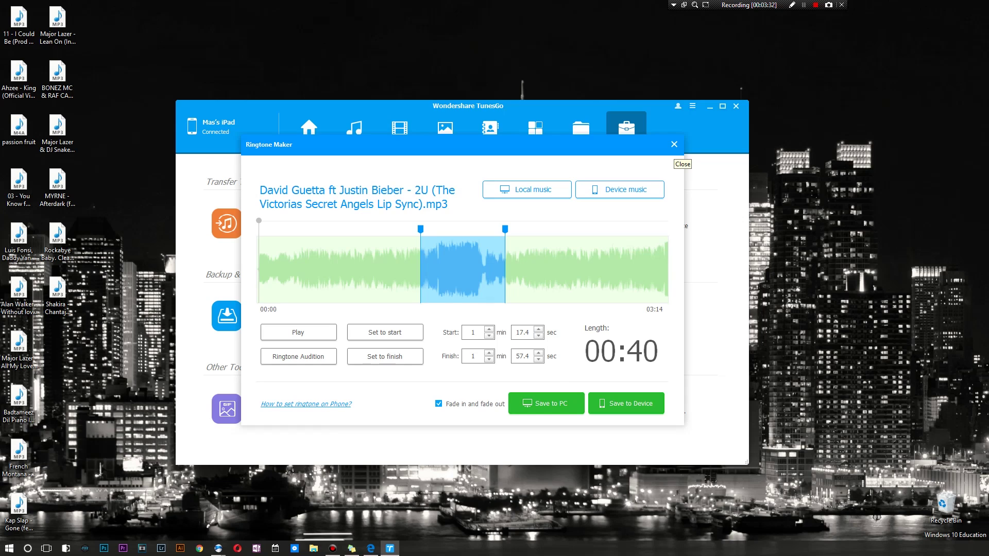
left_click(674, 144)
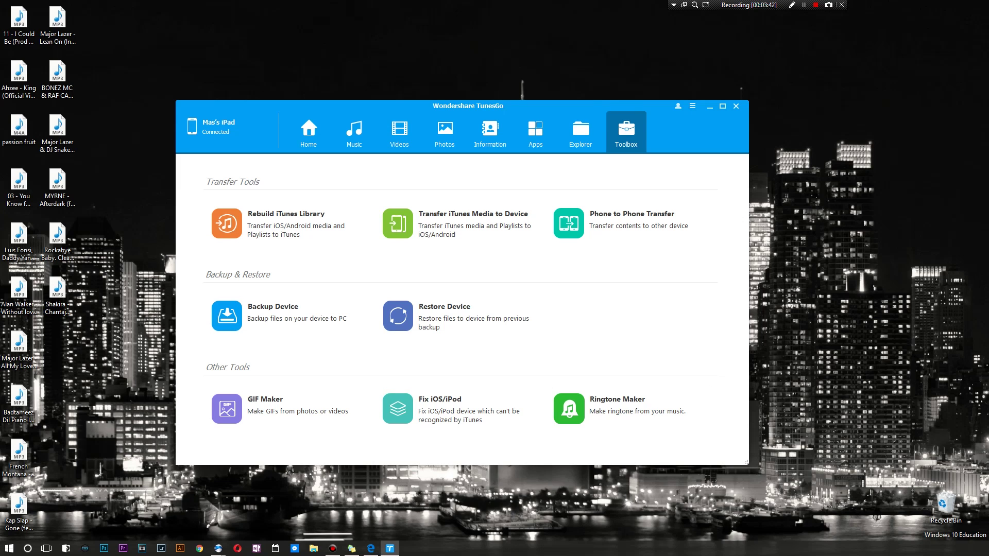
left_click(464, 418)
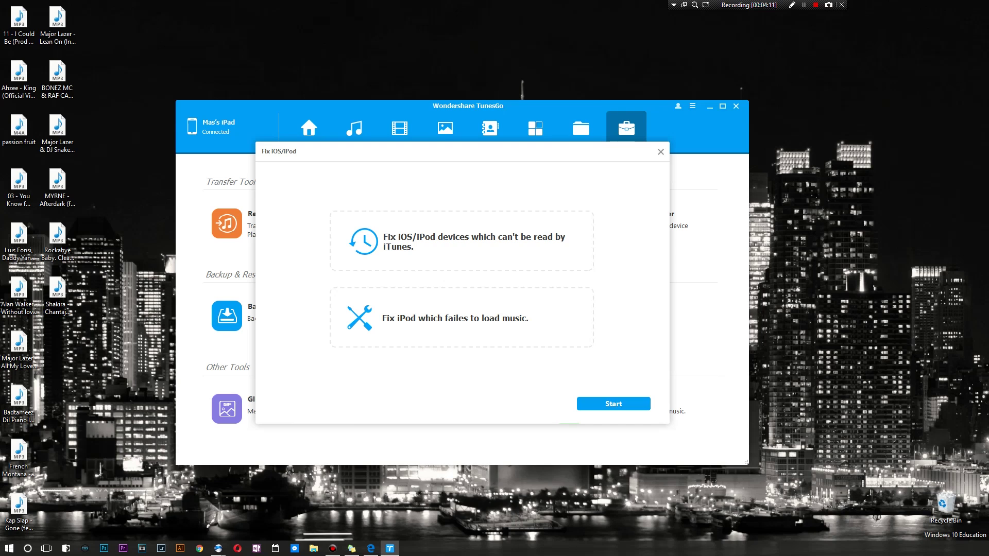
left_click(484, 301)
left_click(660, 152)
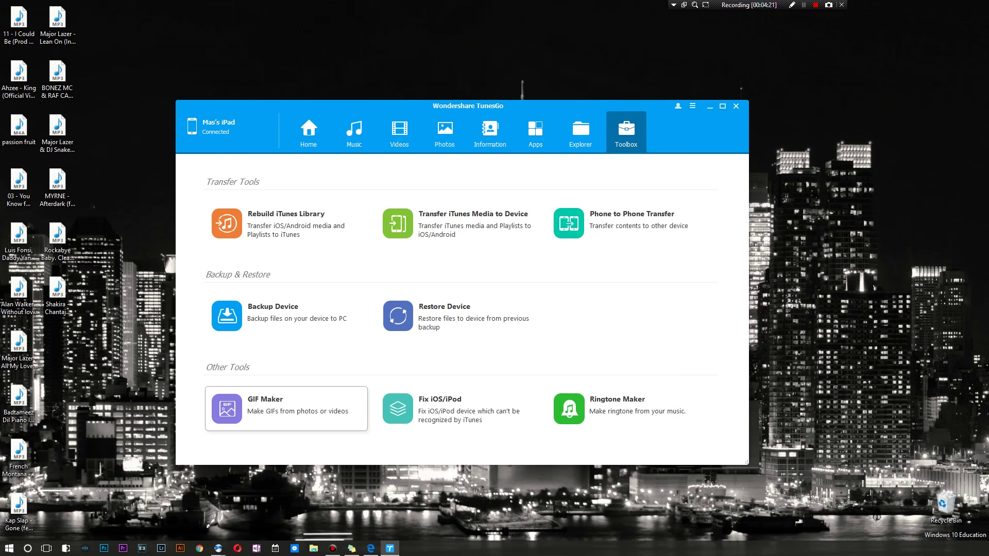
Open GIF Maker, try its Video to GIF and Photos to GIF modes, then close it.
left_click(285, 408)
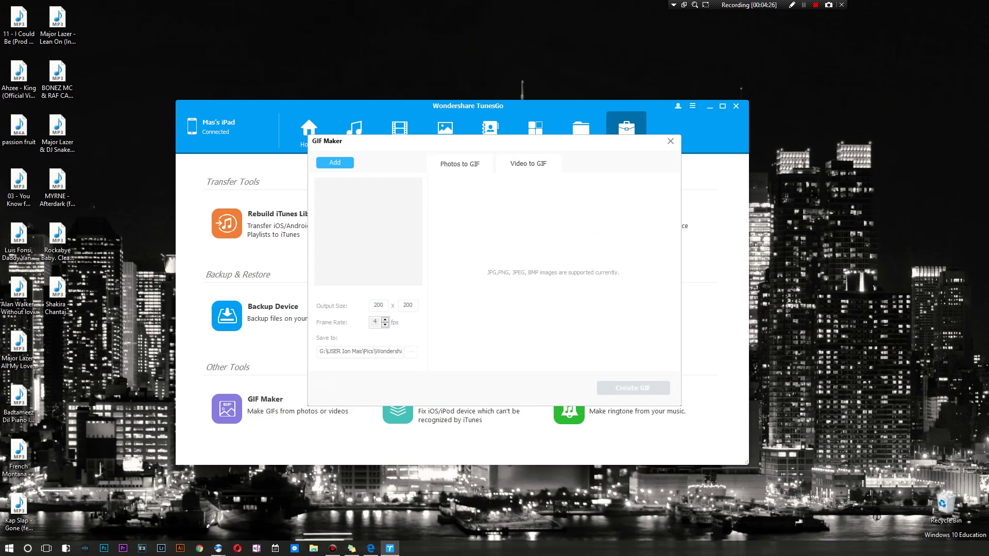
left_click(526, 166)
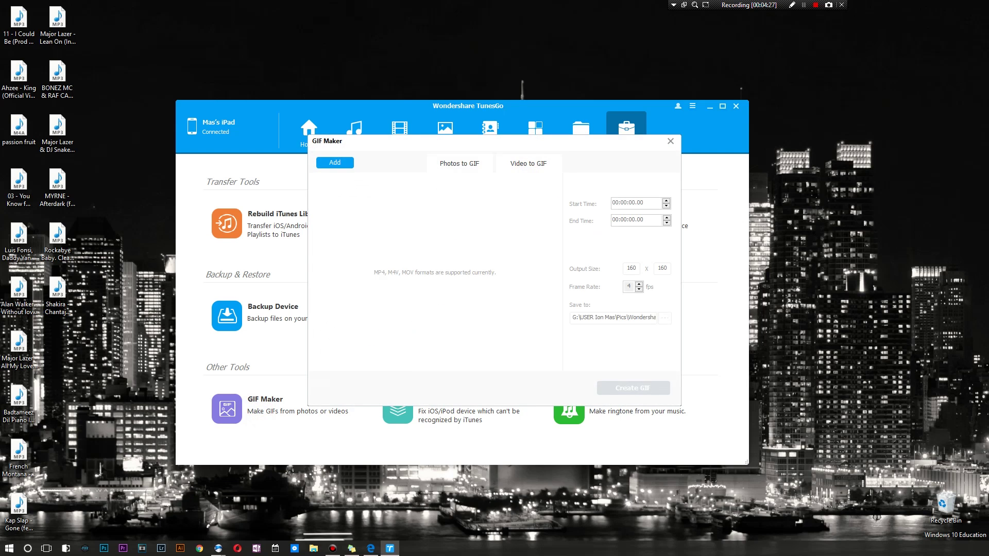
left_click(456, 163)
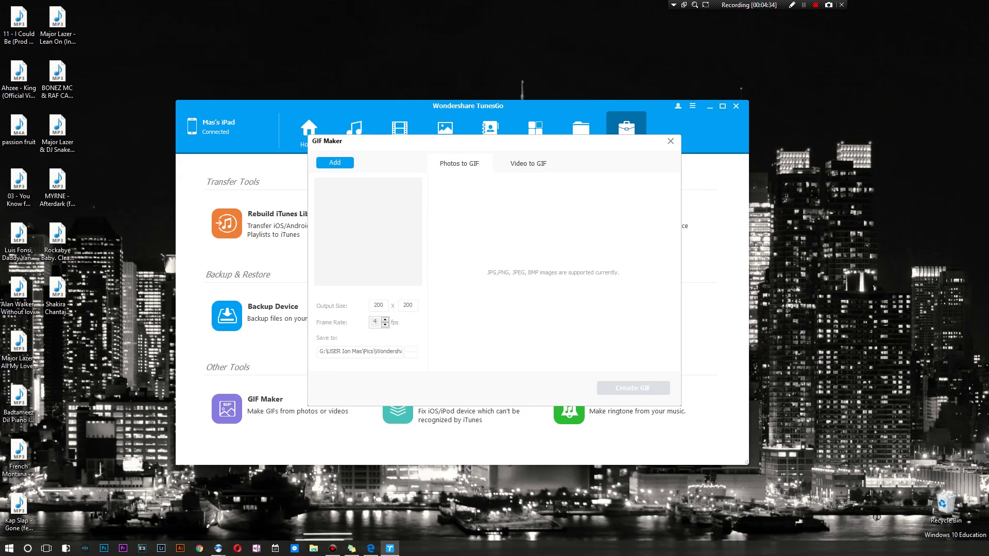
left_click(520, 156)
left_click(450, 155)
key("Escape")
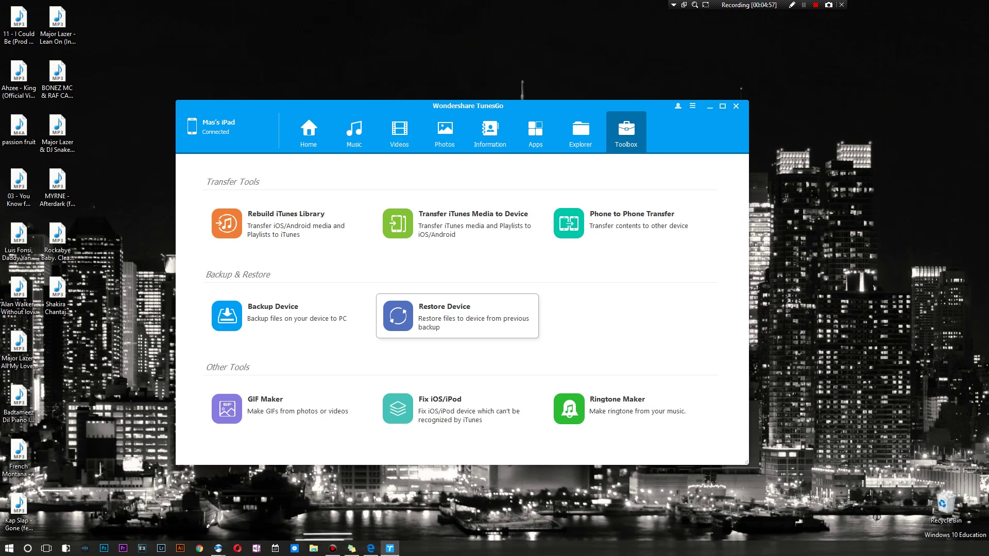
left_click(463, 308)
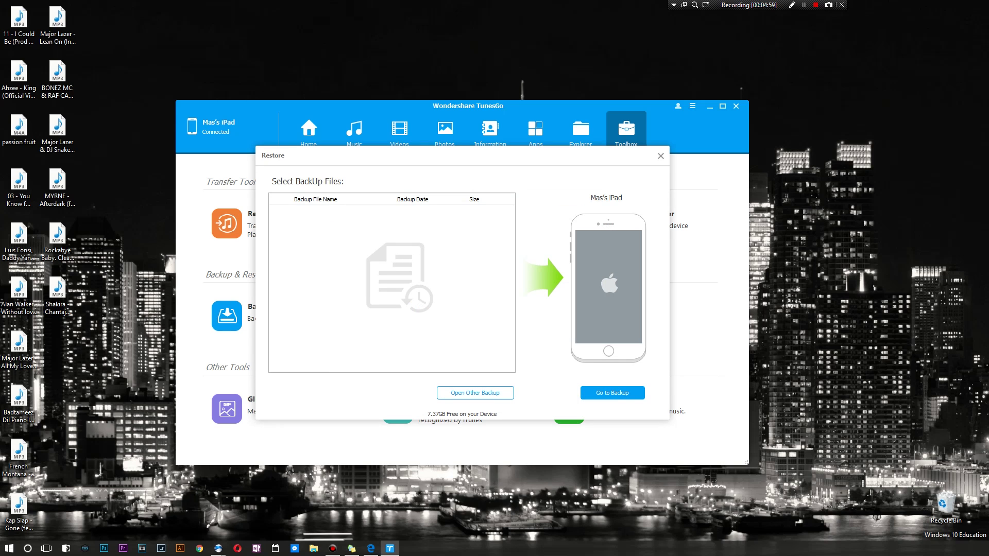
left_click(660, 156)
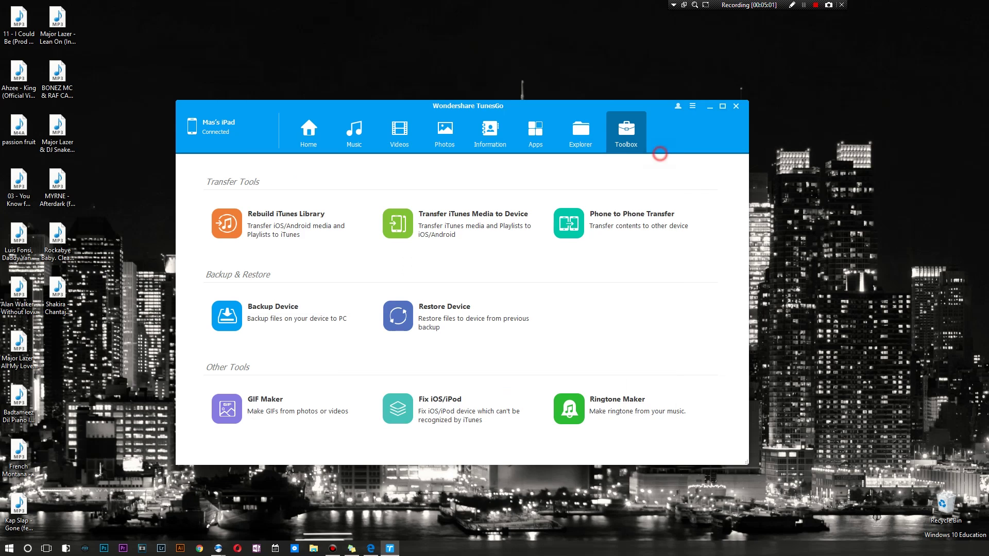
left_click(369, 322)
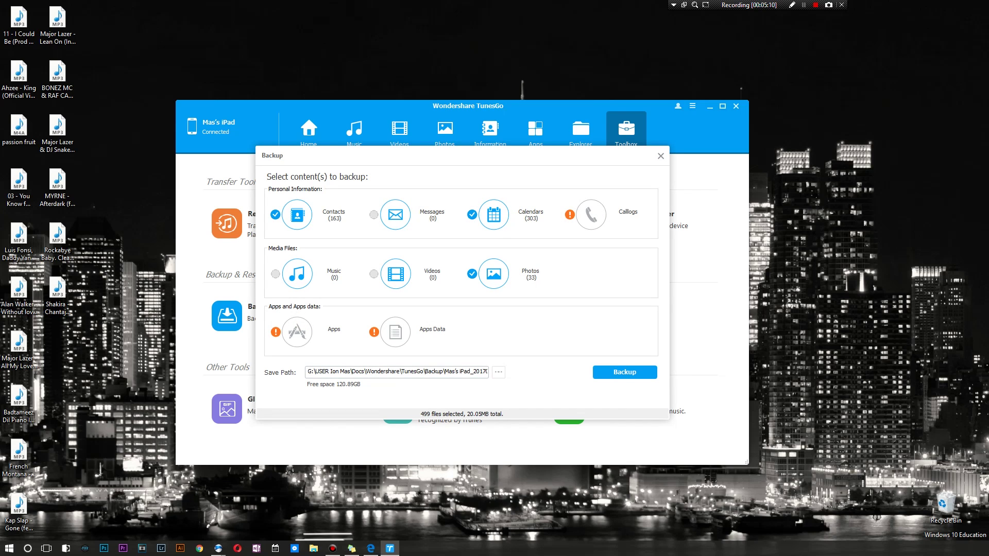
left_click(660, 156)
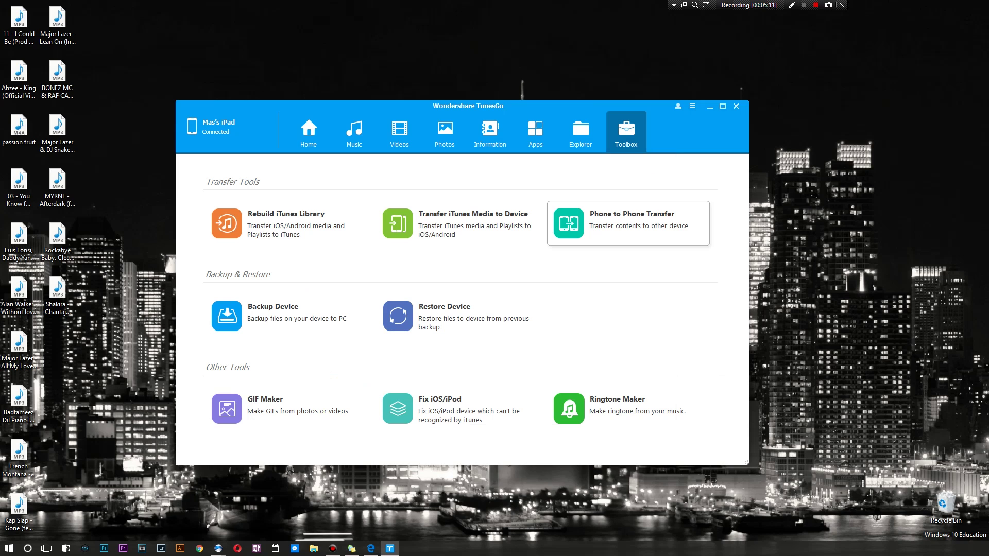
left_click(637, 221)
left_click(470, 312)
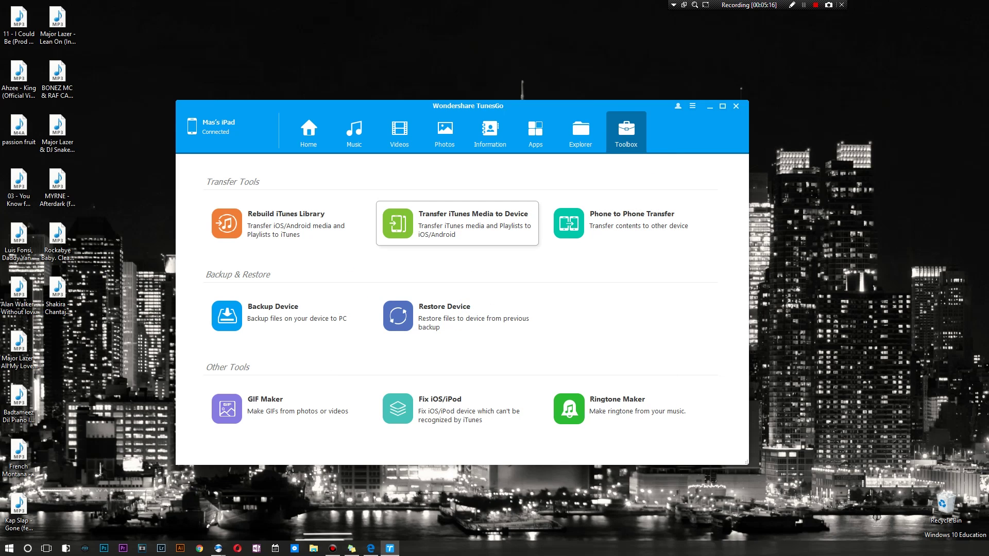
left_click(485, 217)
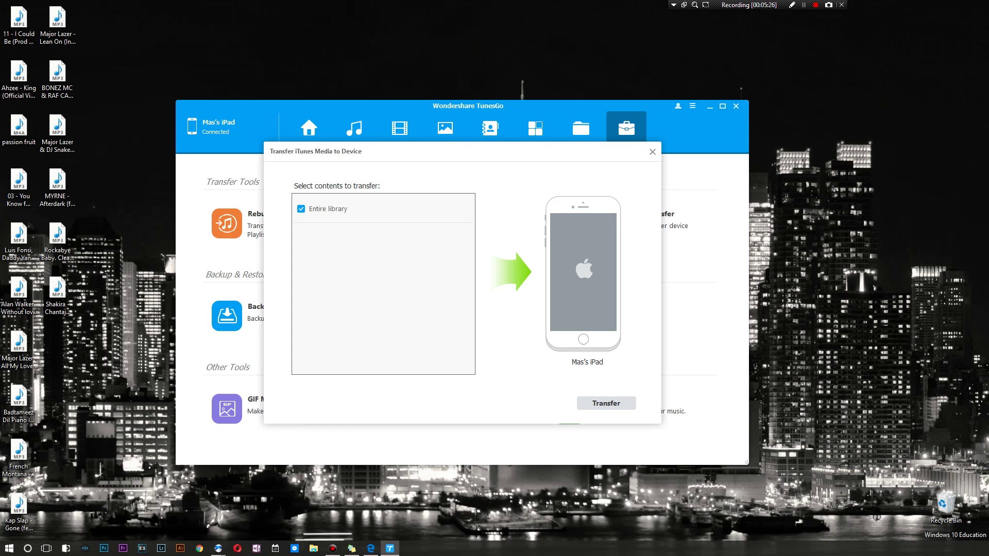
left_click(652, 151)
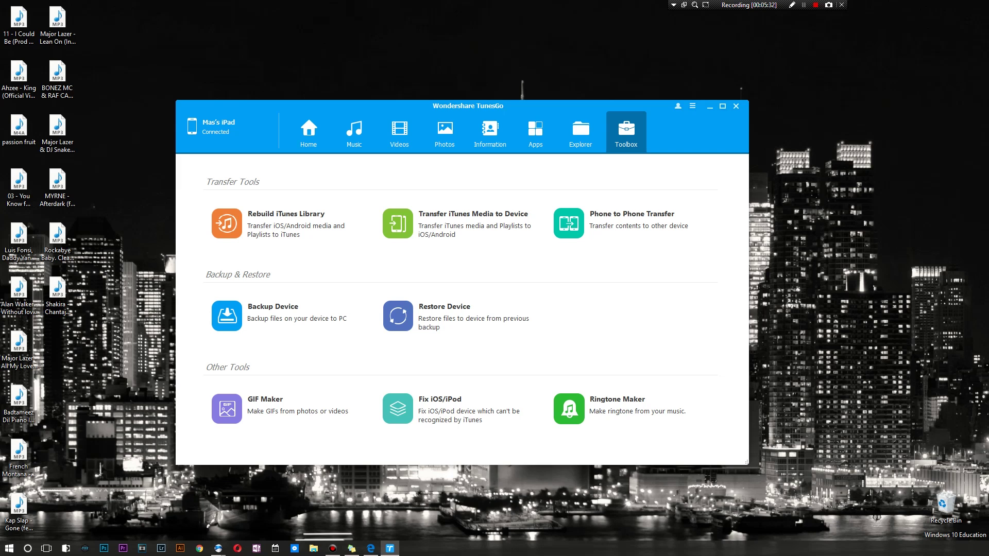
Open and close Rebuild iTunes Library, then switch to the Explorer view.
left_click(342, 233)
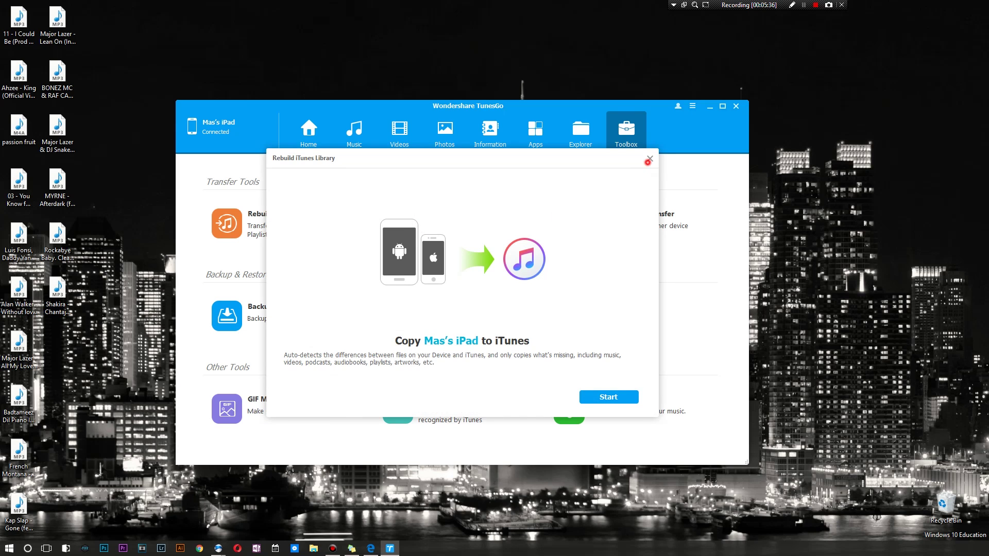
left_click(650, 159)
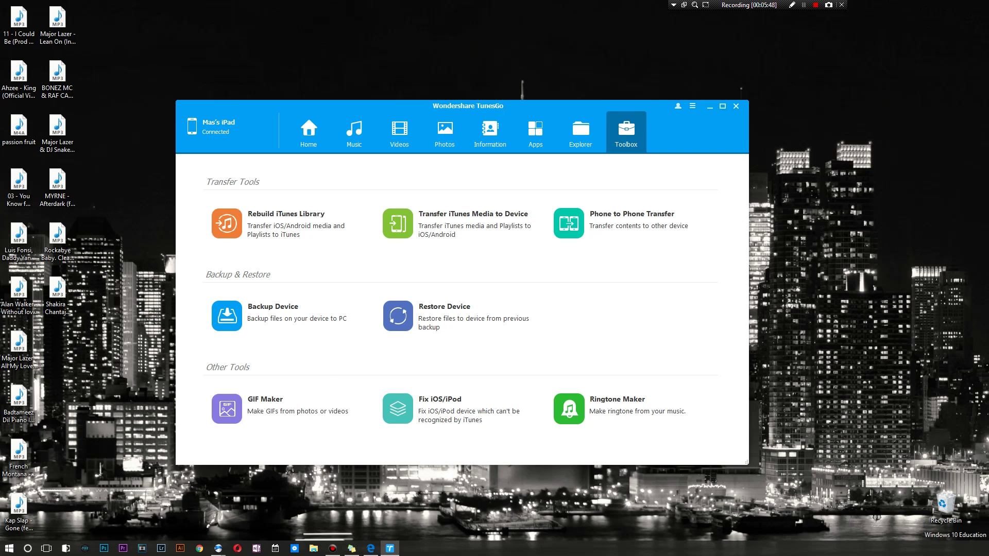
left_click(580, 132)
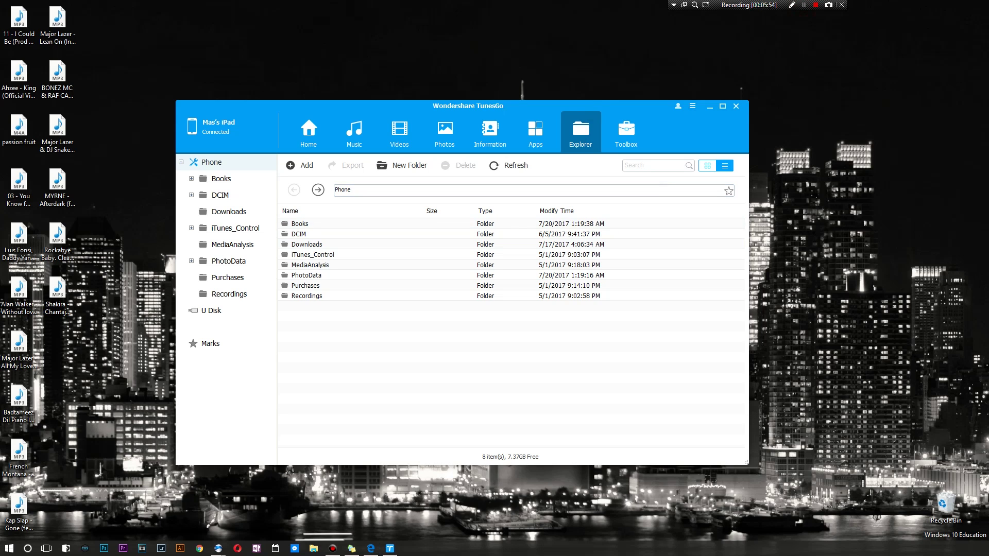
Browse the DCIM, Books, U Disk and Marks folders, ending back at Phone with DCIM selected.
left_click(225, 194)
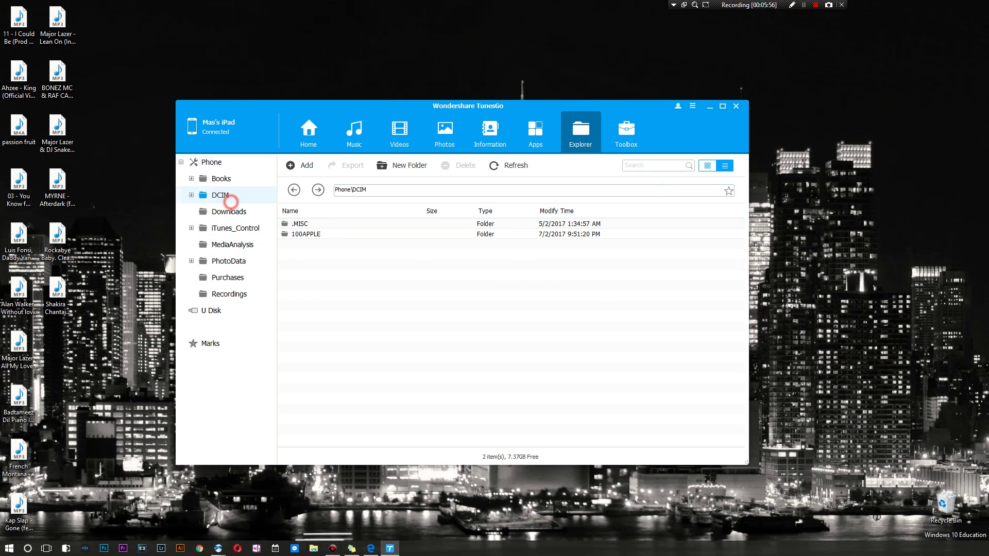
left_click(222, 178)
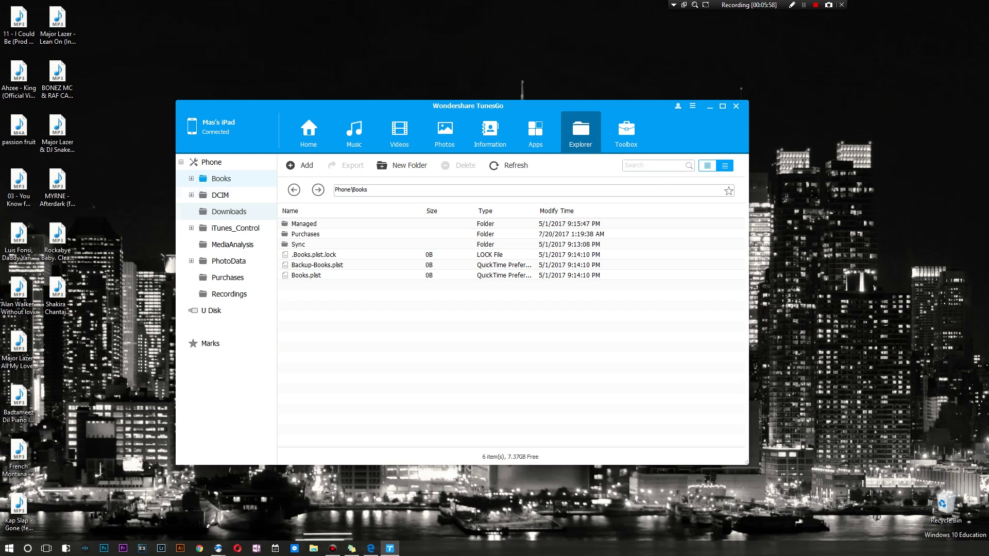
left_click(232, 311)
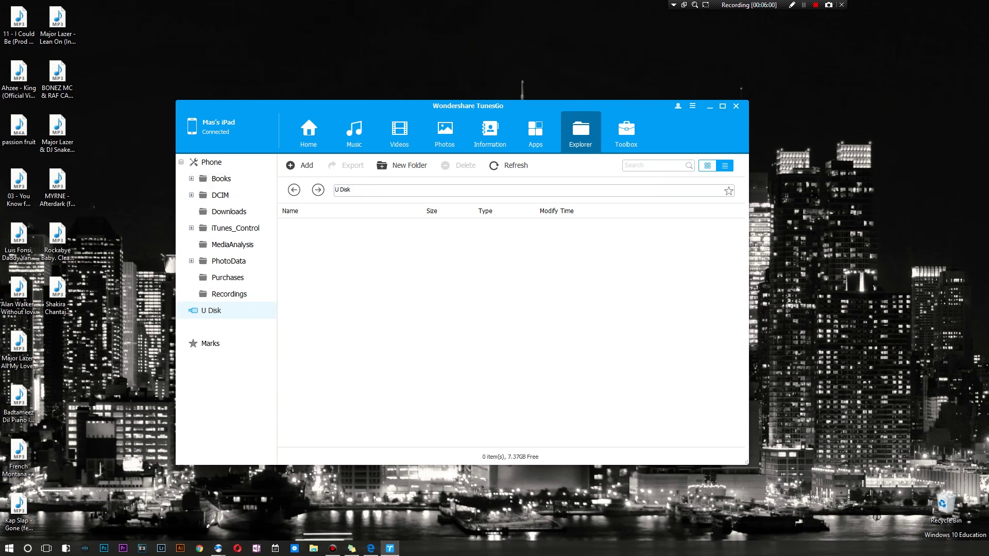
left_click(225, 161)
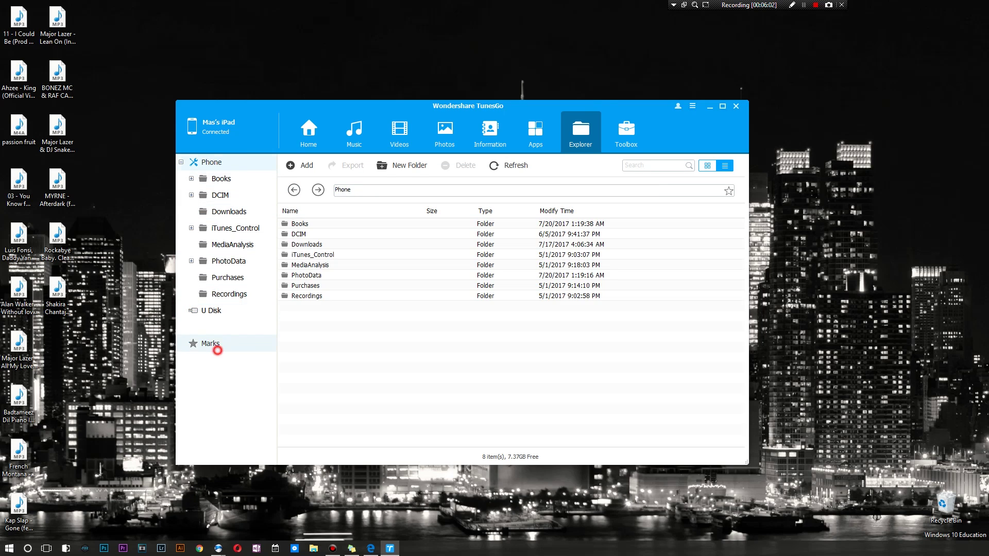
left_click(212, 344)
left_click(226, 162)
left_click(338, 234)
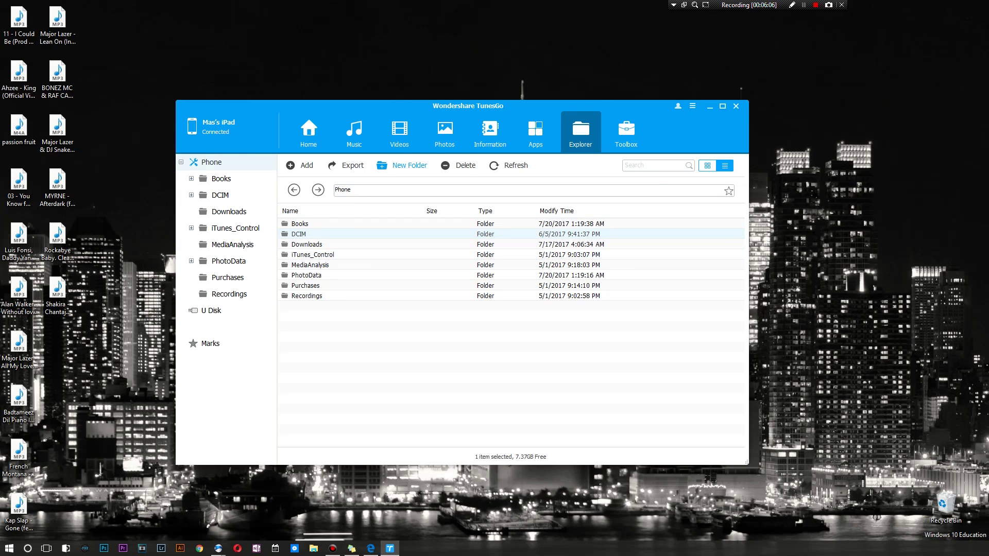
Create a new folder named Subscriber in the Phone root, then open the Apps page.
left_click(411, 165)
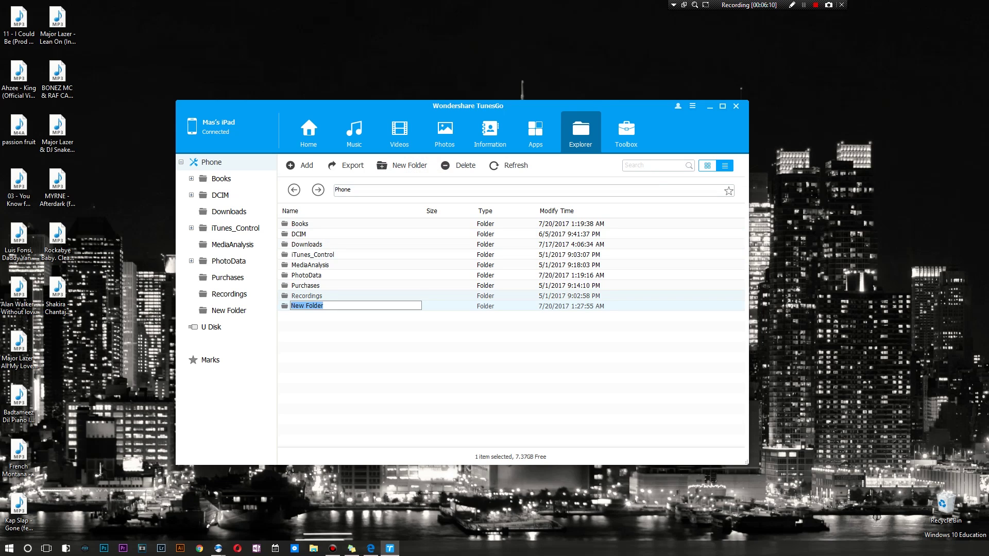
type("Subscriber")
key("BackSpace")
key("BackSpace")
type("r")
key("Return")
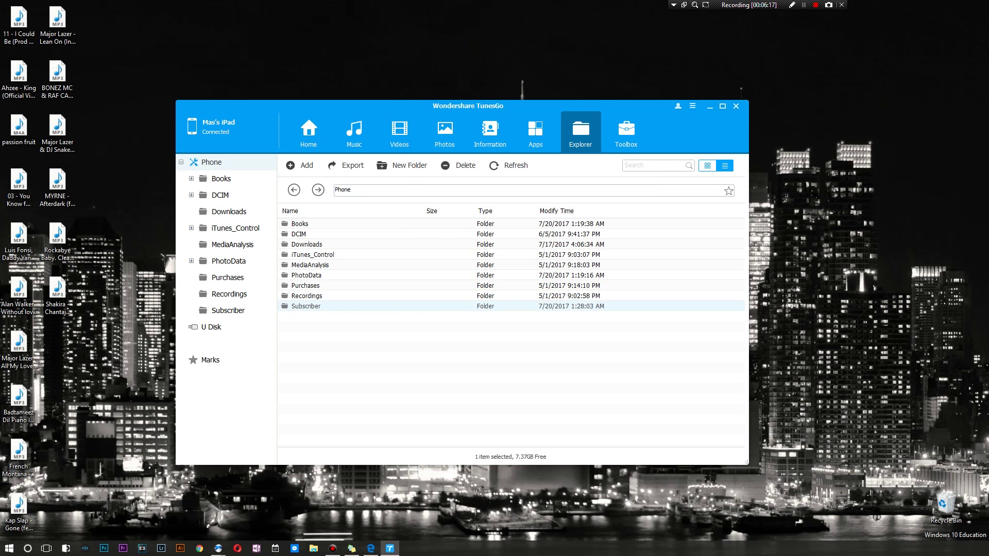
left_click(536, 131)
Tick the Netflix app in the Apps list and view the Information page.
scroll(360, 274, "down", 5)
scroll(360, 273, "up", 3)
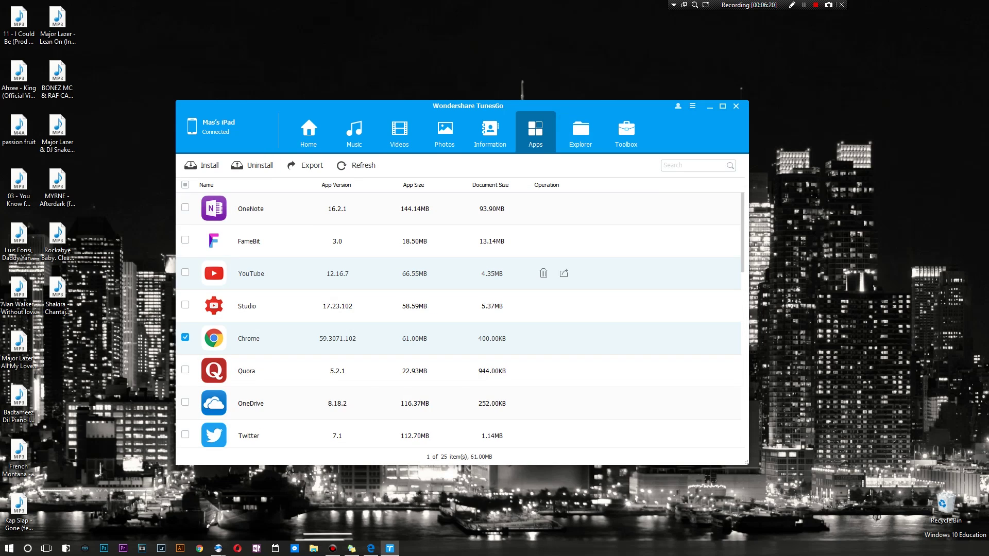
scroll(360, 273, "down", 5)
left_click(352, 250)
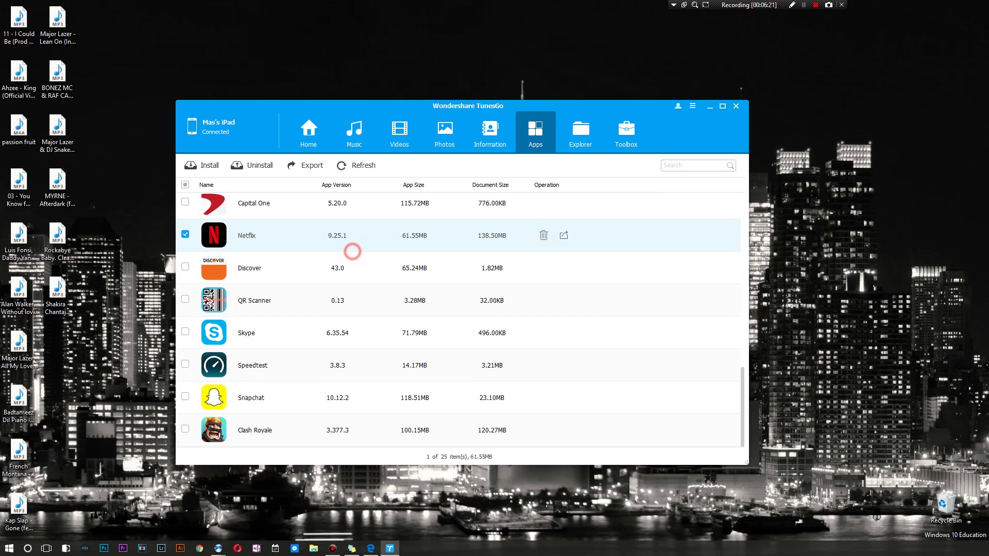
left_click(484, 130)
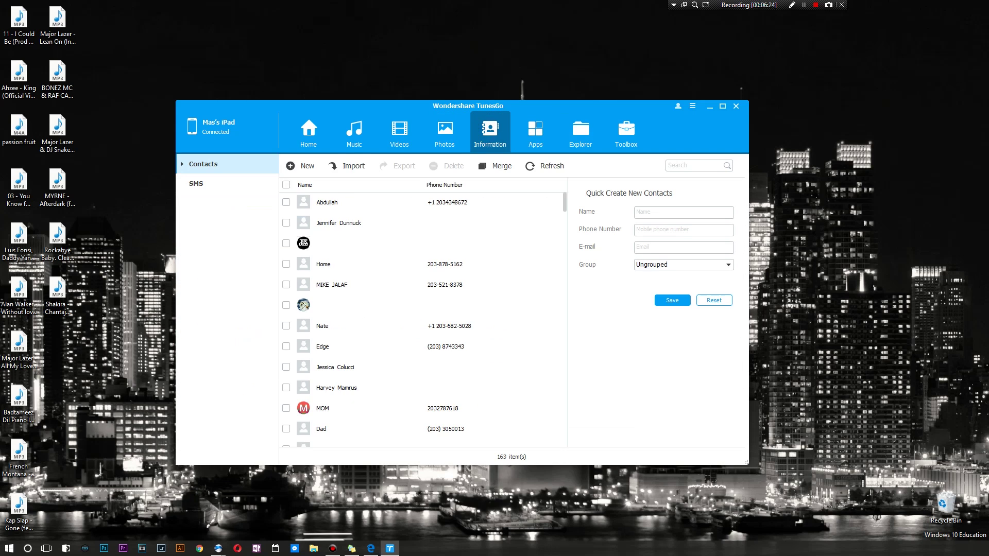
Preview the first 2017-07-02 Camera Roll photo and cancel an export to the PC.
left_click(444, 130)
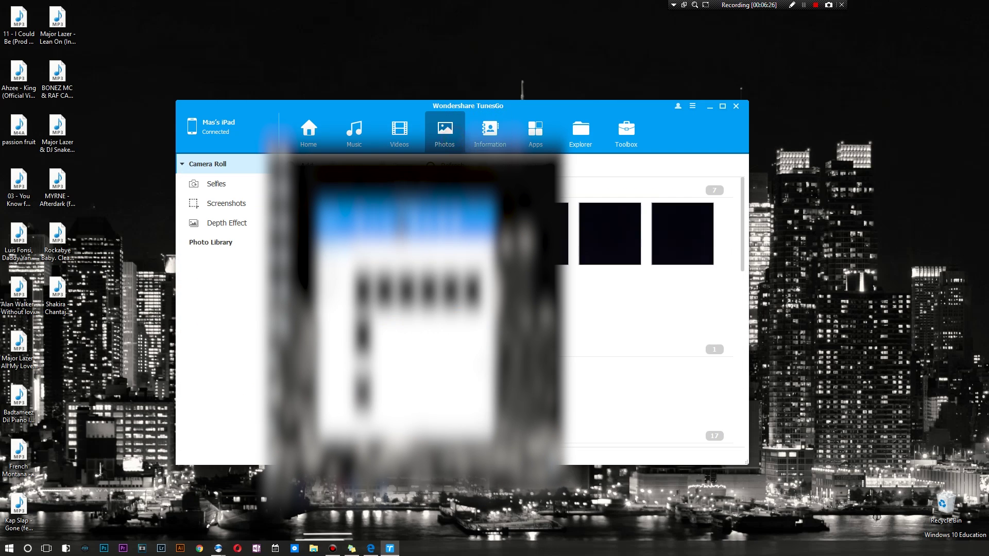
left_click(337, 234)
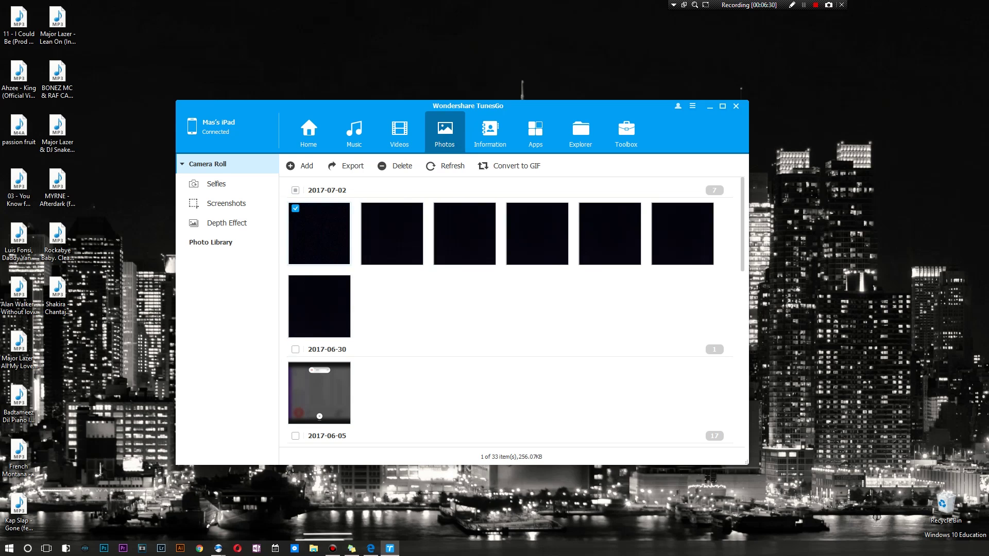
double_click(319, 393)
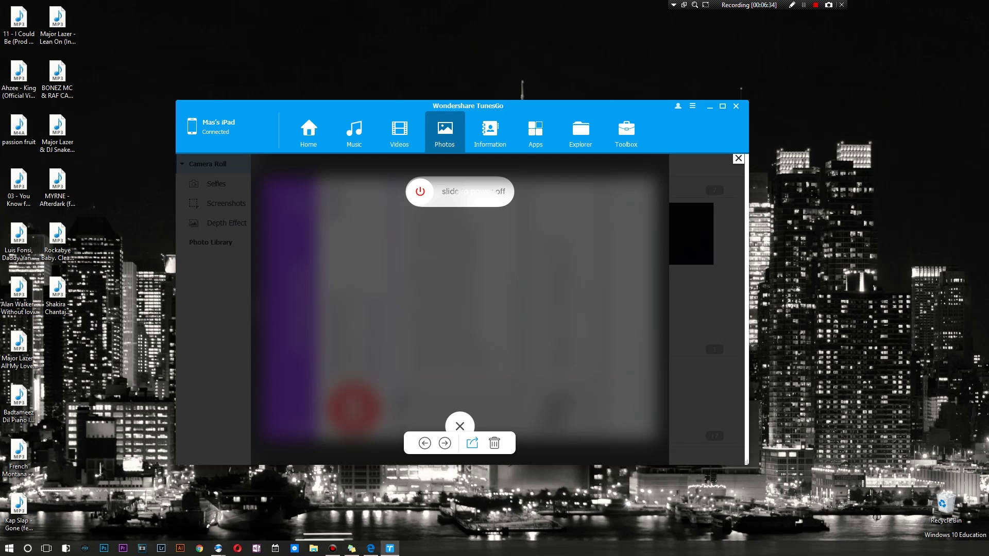
left_click(472, 443)
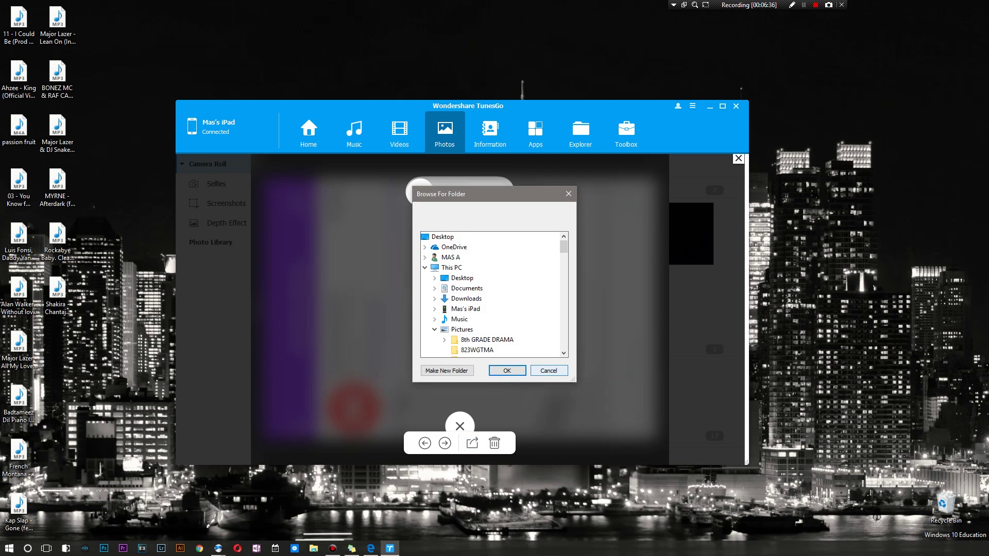
left_click(541, 371)
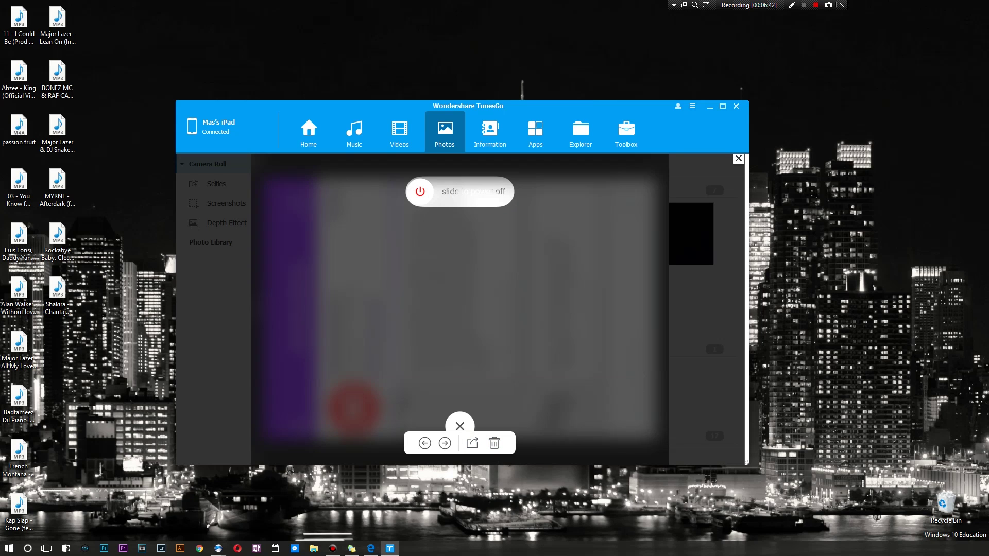
Delete the next previewed photo from the iPad, confirming with Yes.
left_click(424, 443)
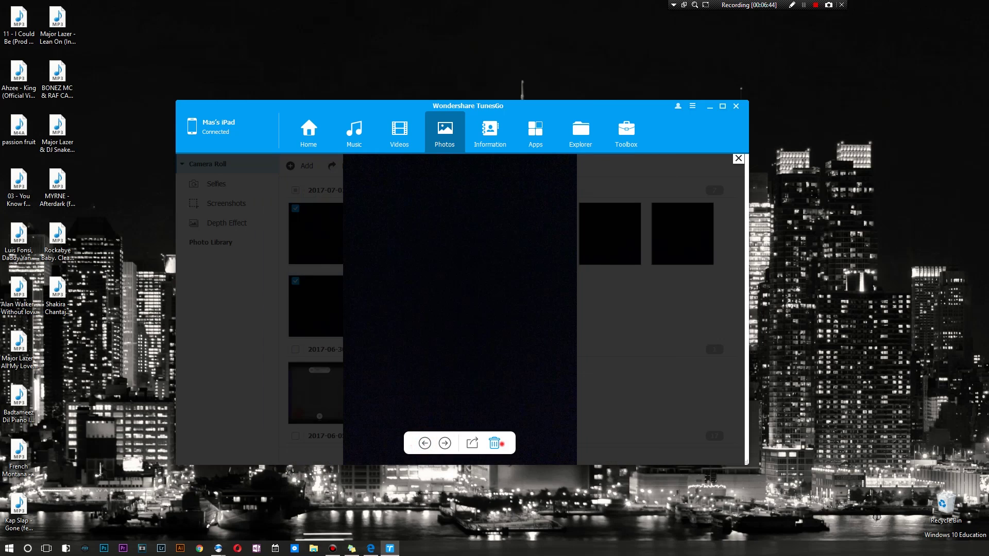
left_click(494, 443)
left_click(524, 312)
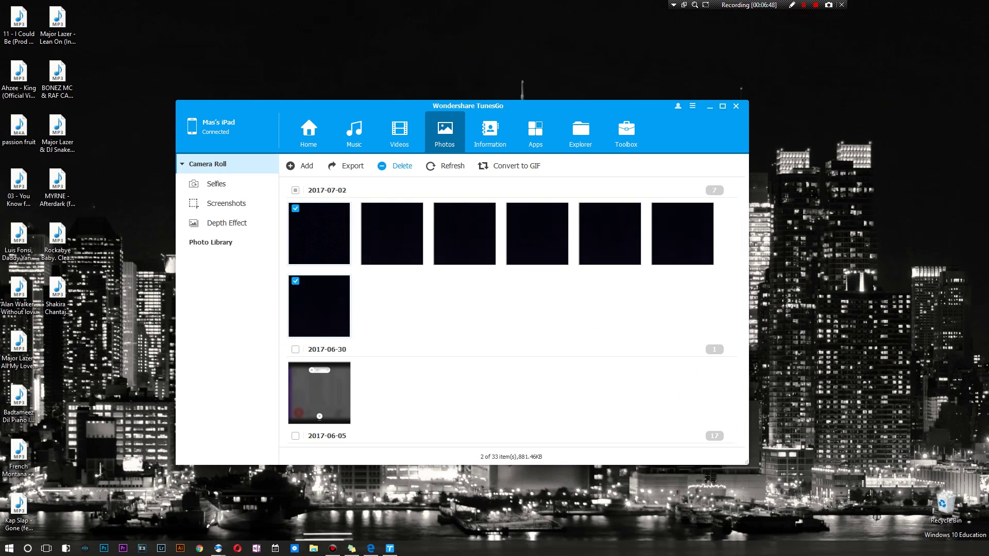
left_click(399, 131)
Add the Major Lazer & DJ Snake track Lean On (feat. MØ) via Add File.
left_click(353, 132)
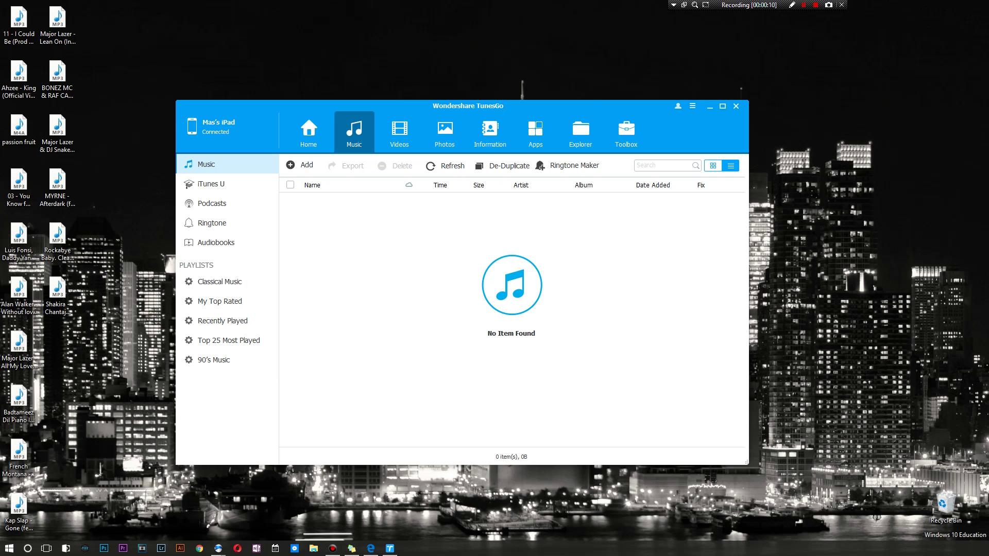
left_click(303, 165)
left_click(324, 175)
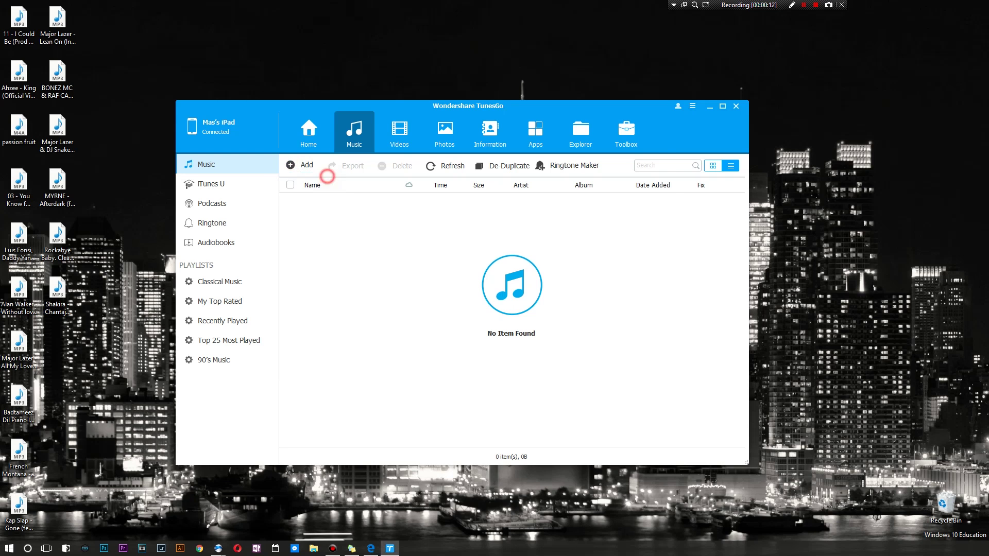
scroll(320, 247, "down", 2)
scroll(320, 247, "up", 2)
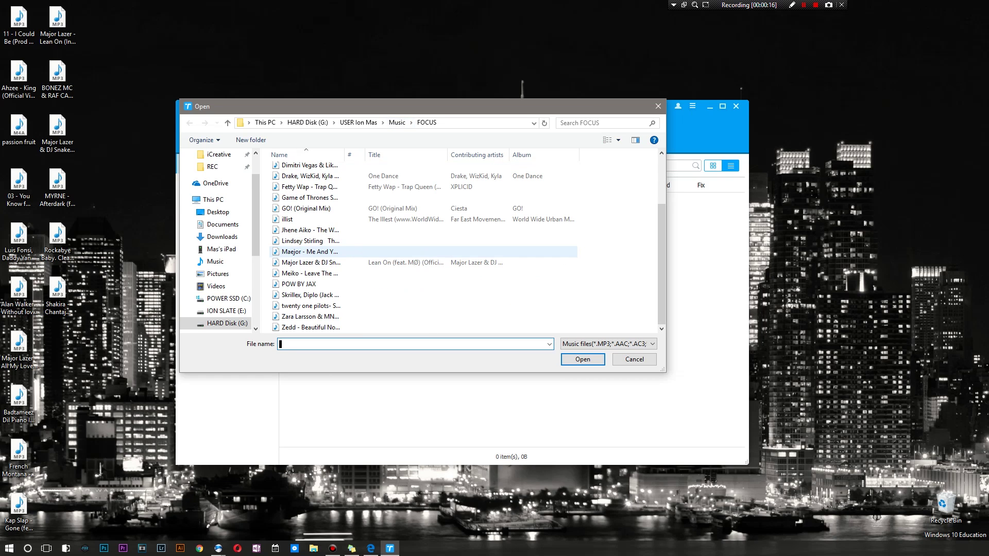
scroll(319, 252, "down", 2)
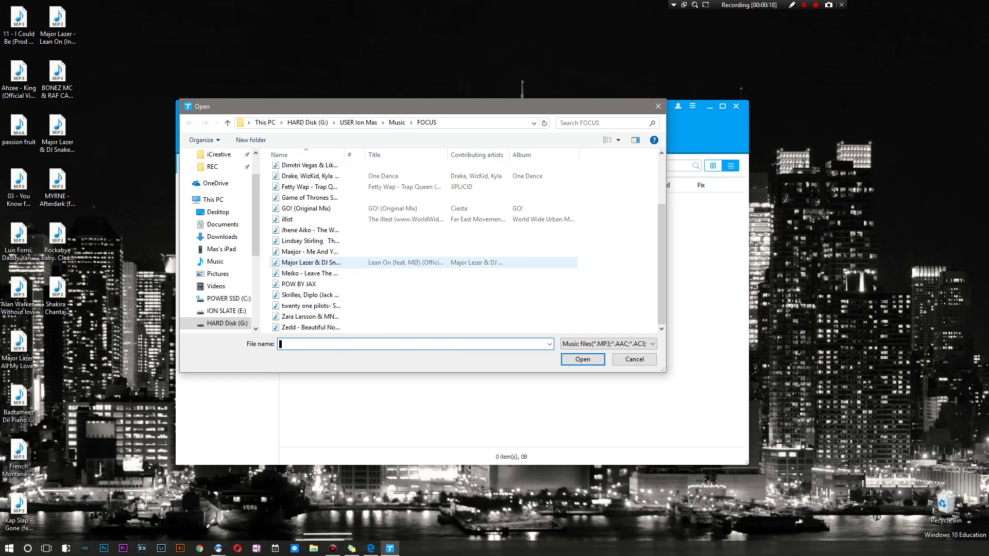
double_click(338, 264)
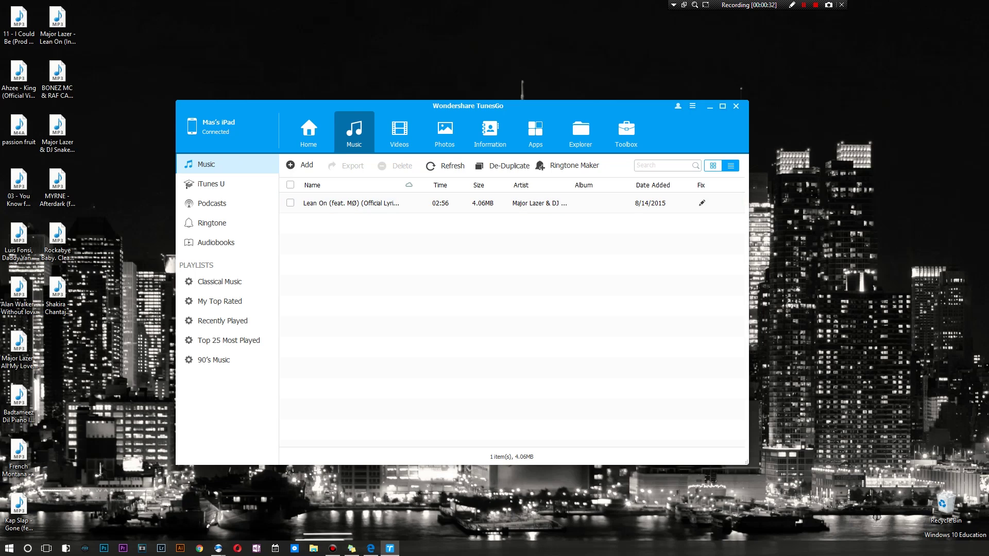
left_click(291, 164)
Import the entire FOCUS folder via Add Folder, bringing the library to 40 songs.
left_click(309, 176)
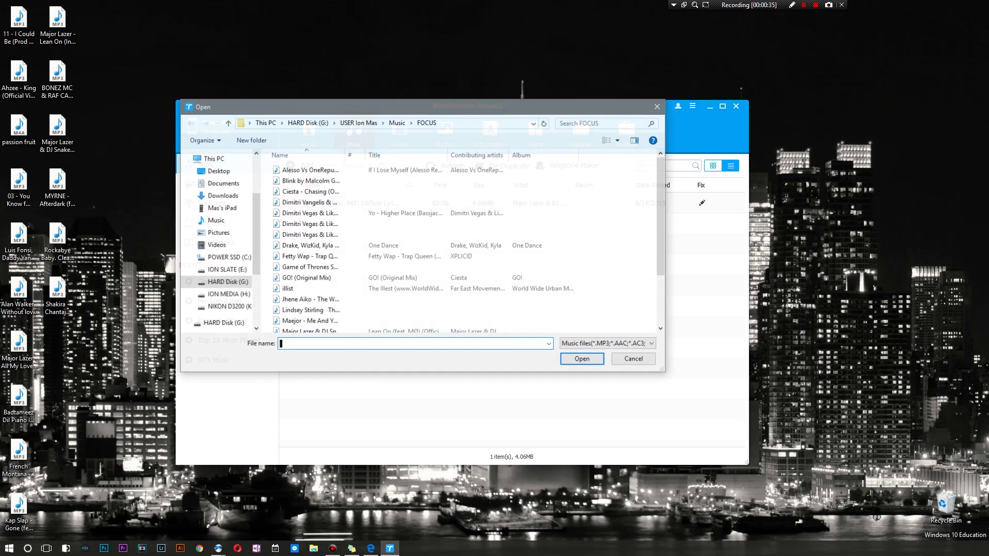
left_click(635, 357)
left_click(305, 165)
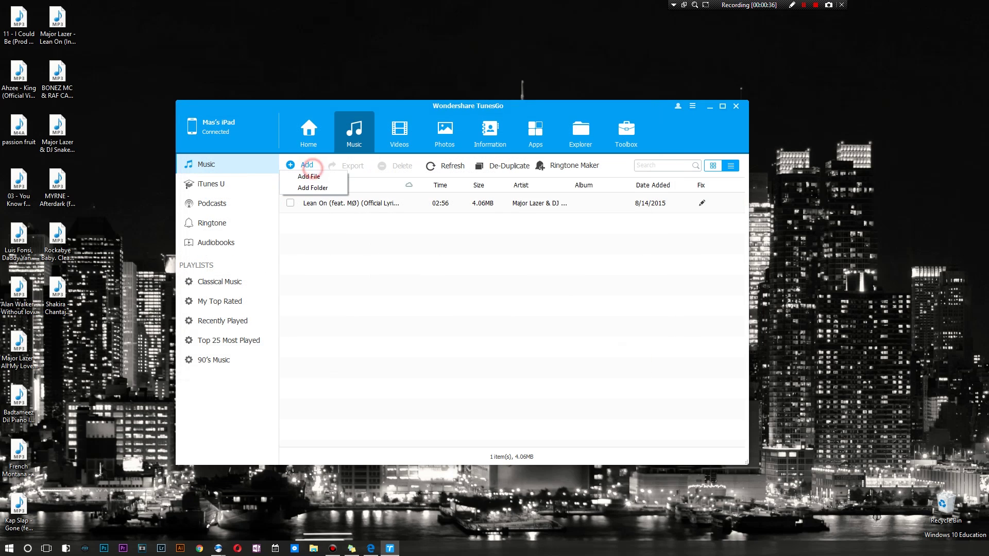
left_click(316, 188)
scroll(479, 298, "down", 3)
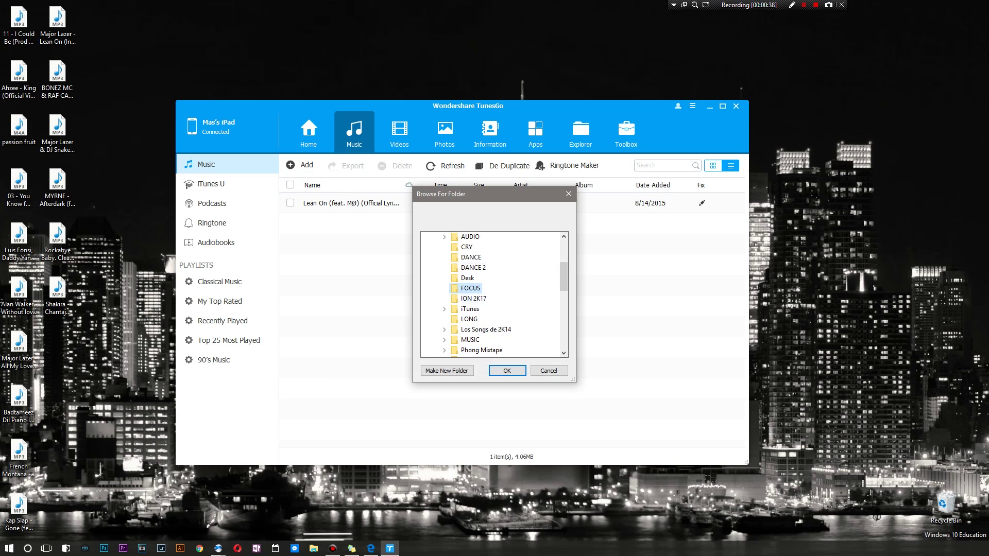
left_click(479, 258)
left_click(508, 371)
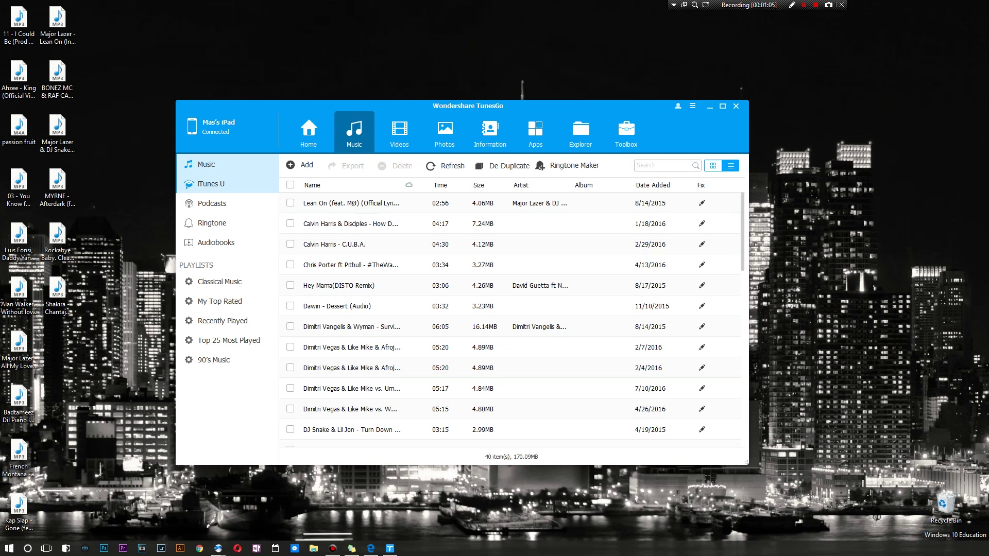
left_click(251, 181)
Browse Podcasts, Ringtones, Audiobooks and the Classical Music, My Top Rated, Recently Played and Top 25 playlists.
left_click(256, 203)
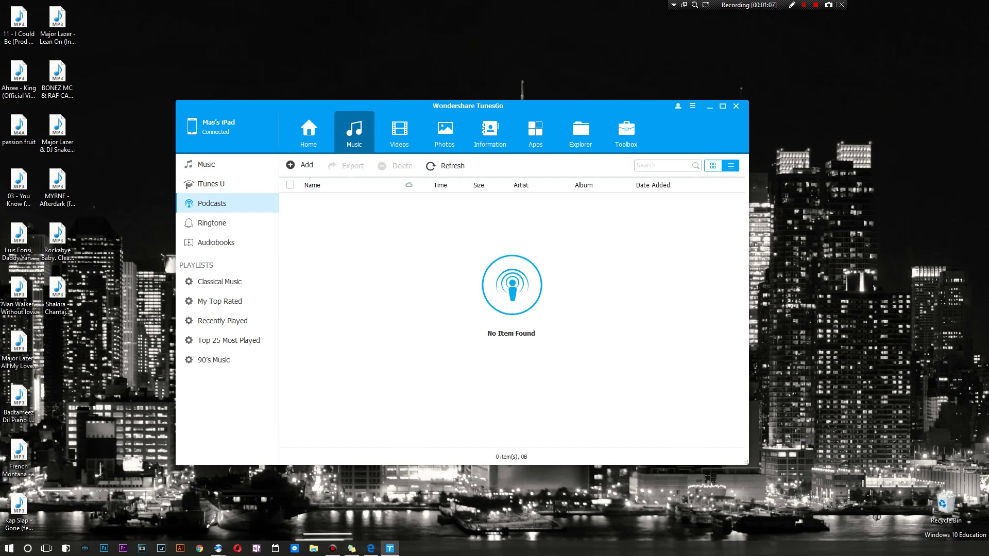
left_click(265, 222)
left_click(256, 243)
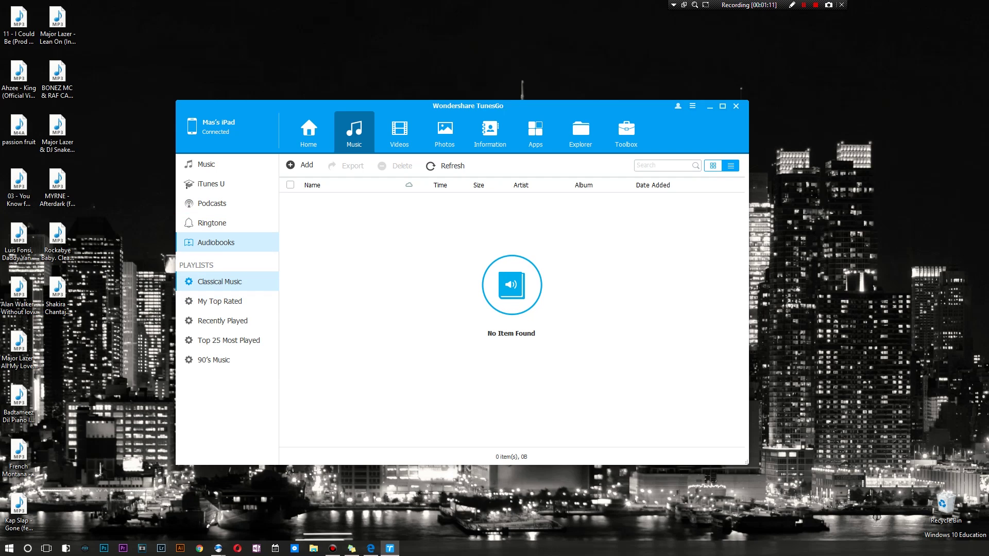
left_click(237, 281)
left_click(247, 301)
left_click(234, 320)
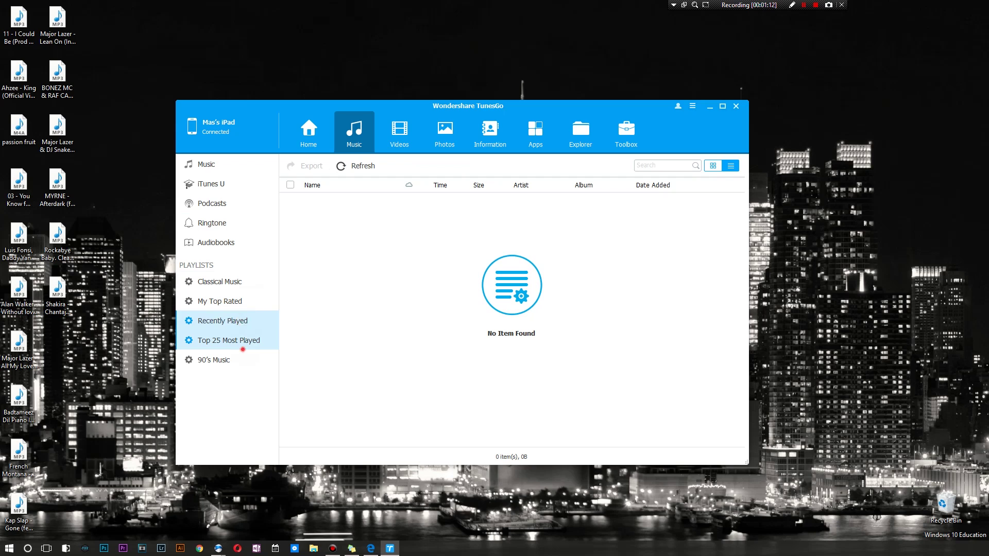
left_click(232, 340)
left_click(239, 279)
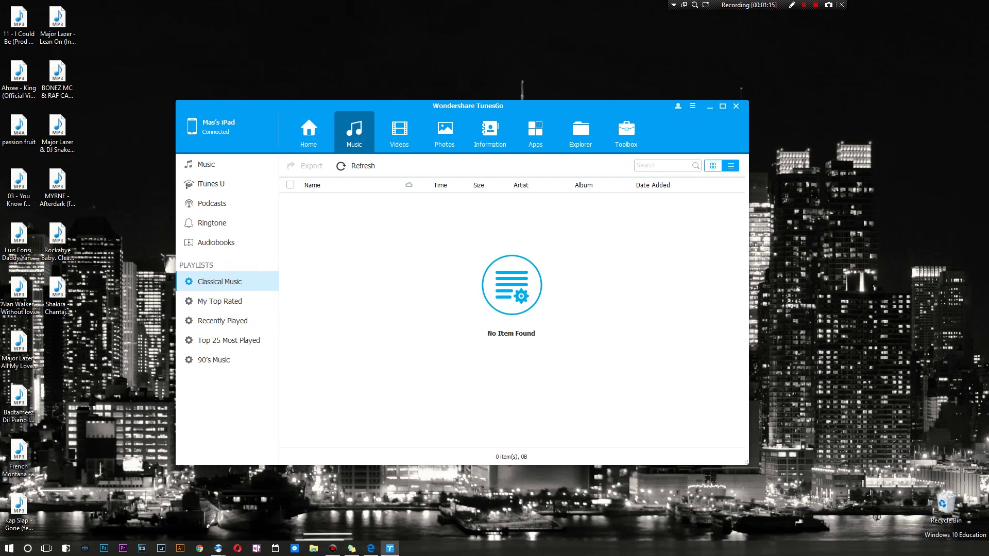
Visit the Home, Videos, Explorer and Toolbox pages, ending on Home with 7.73GB used.
left_click(309, 131)
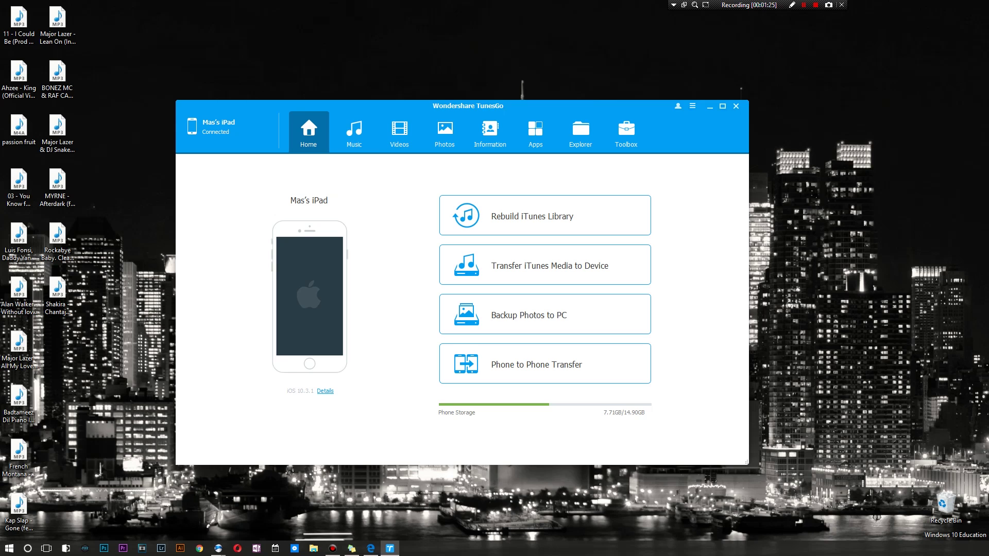
left_click(418, 141)
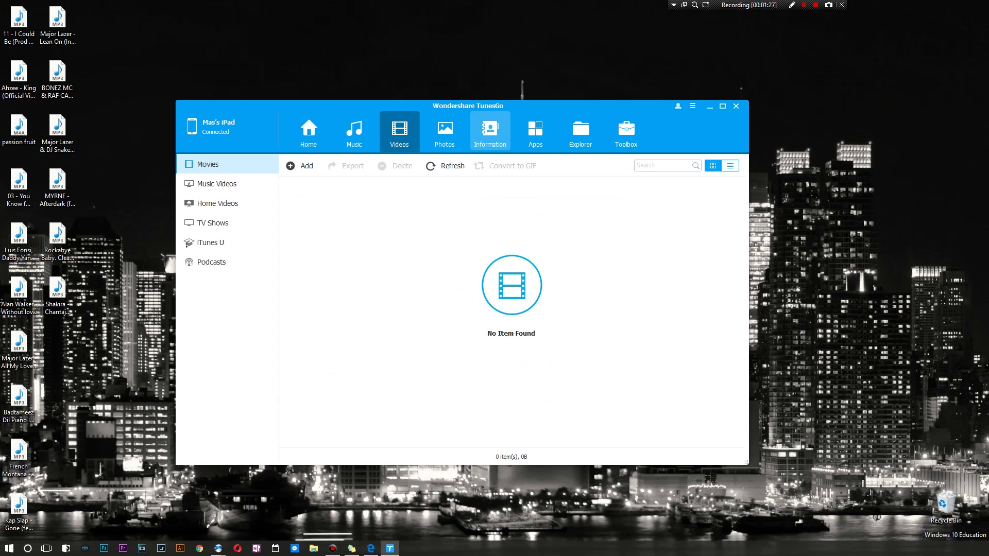
left_click(581, 133)
left_click(614, 135)
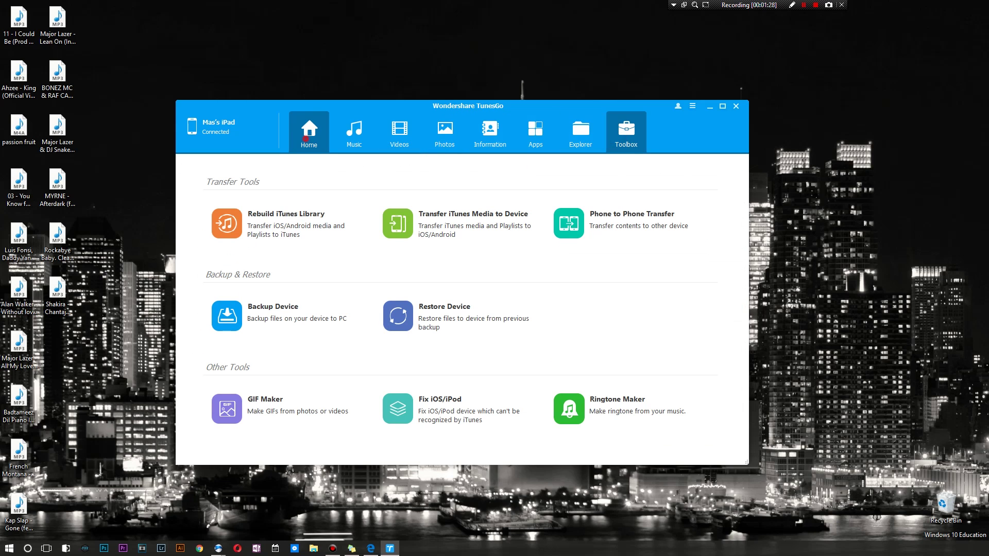
left_click(309, 133)
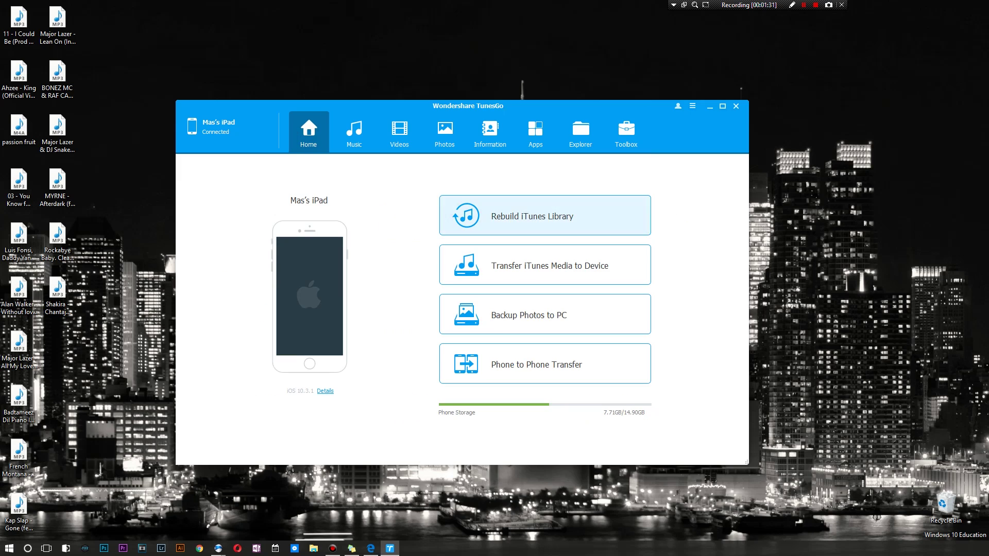